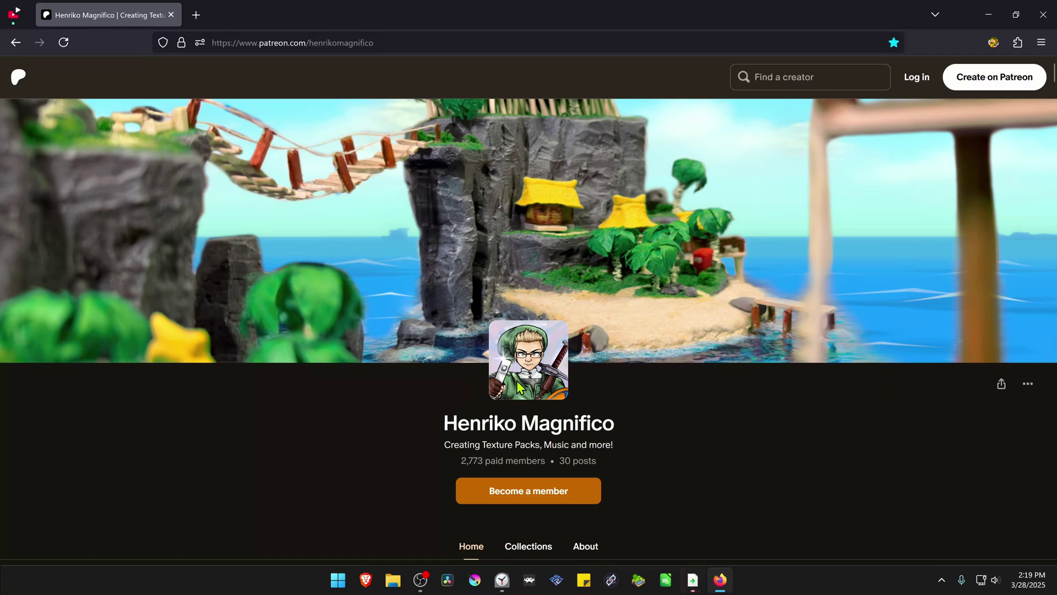
Open the creator's Collections and pick the Zelda Majora's Mask 3D 4K collection.
scroll(670, 418, down, 4)
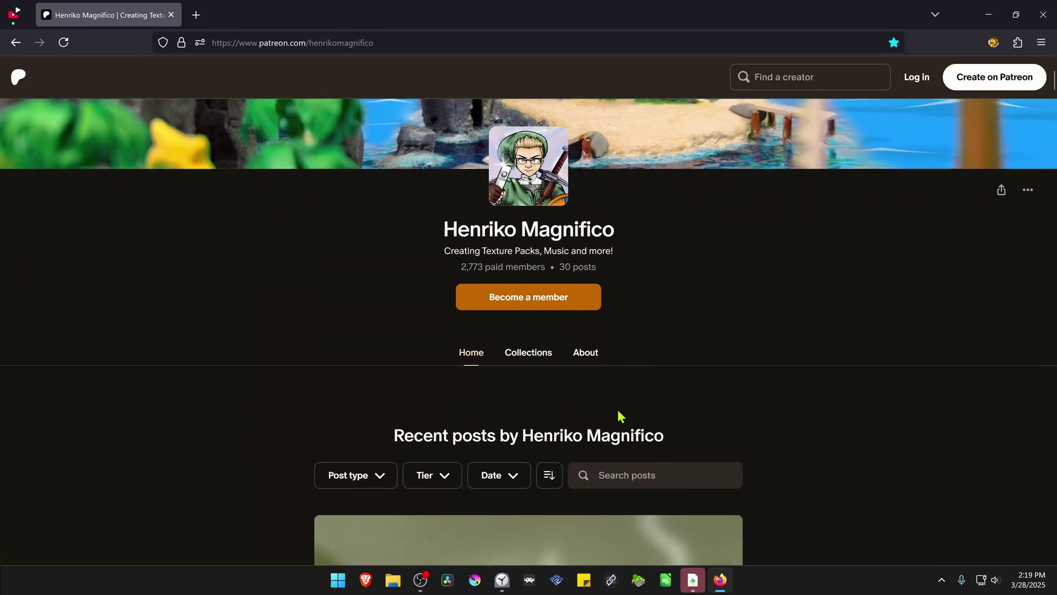
click(533, 339)
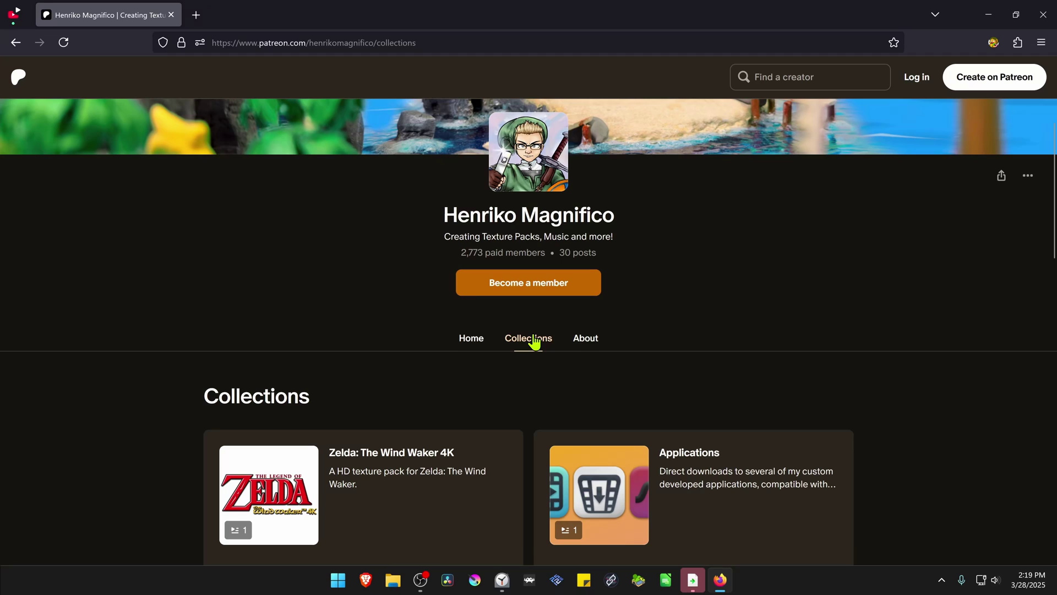
scroll(705, 290, down, 3)
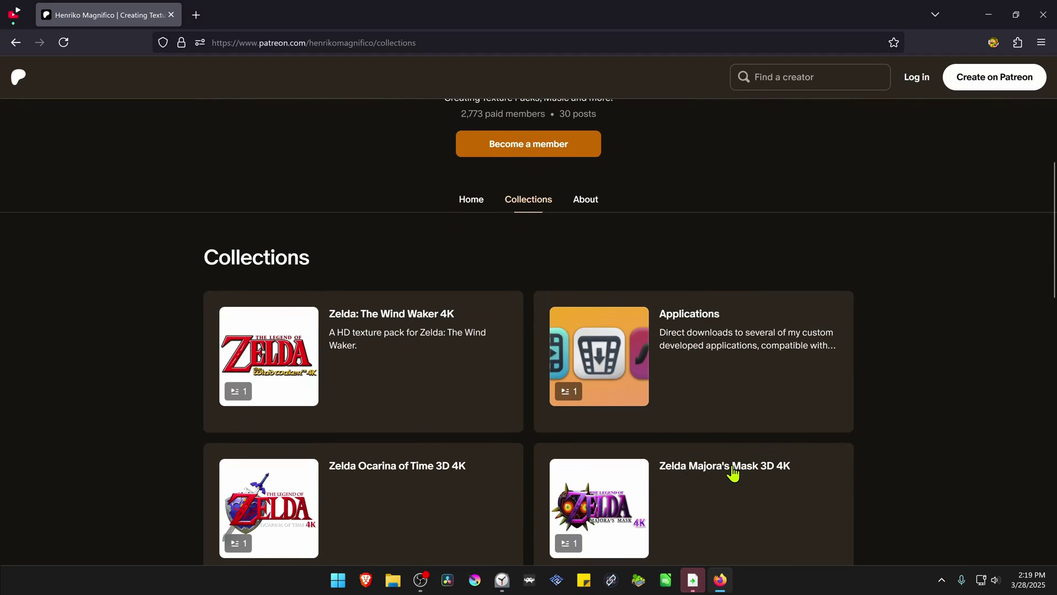
scroll(771, 452, down, 3)
click(744, 334)
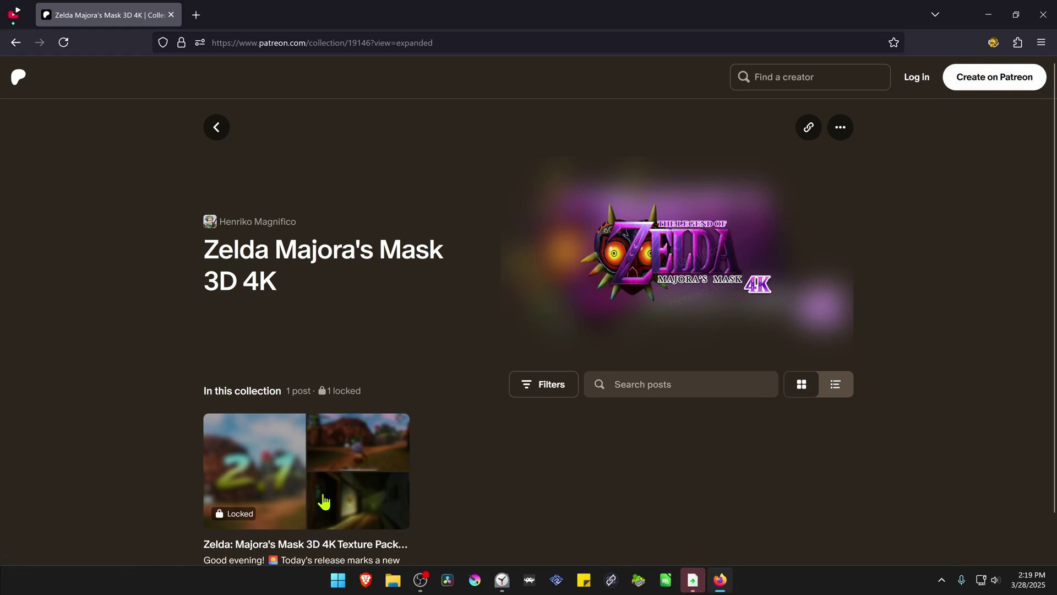
Log in, open the 4K Texture Pack 2.1.0 post and follow its 'Download it here!' link.
click(917, 76)
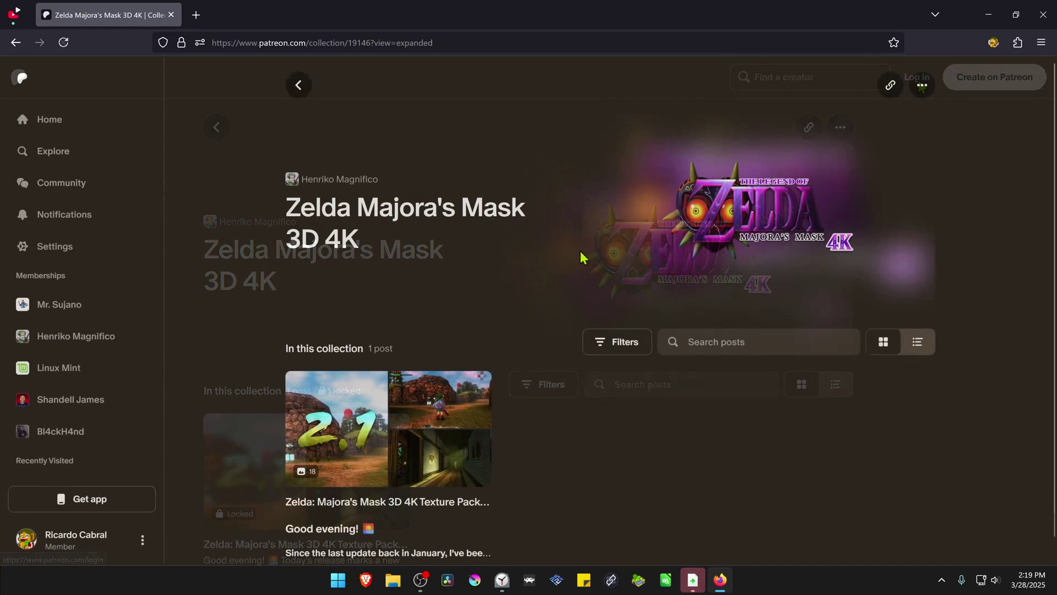
click(398, 511)
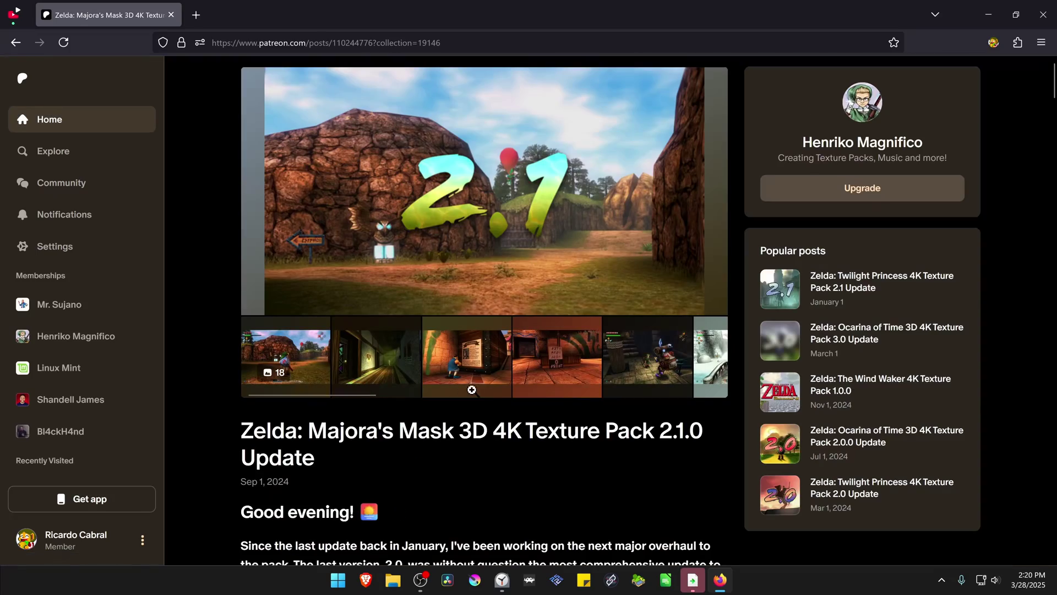
scroll(475, 403, down, 5)
scroll(475, 403, down, 20)
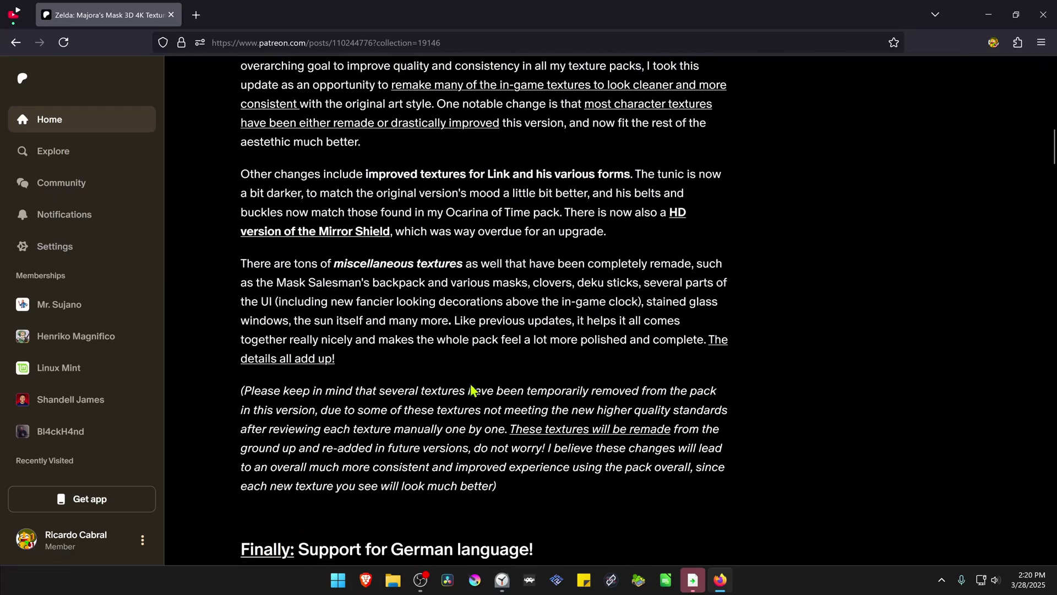
scroll(433, 372, down, 15)
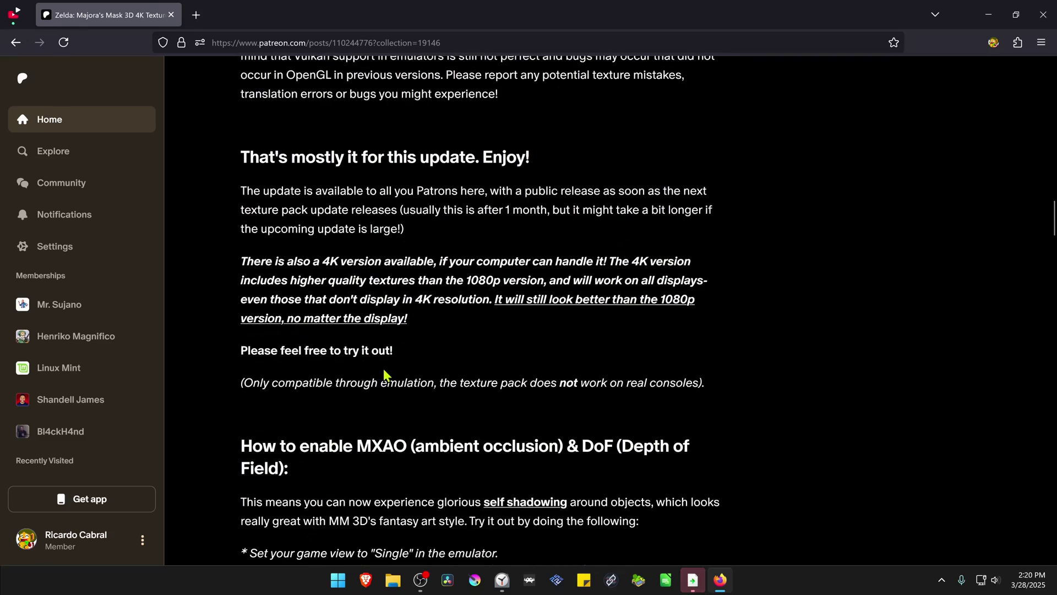
scroll(413, 373, down, 3)
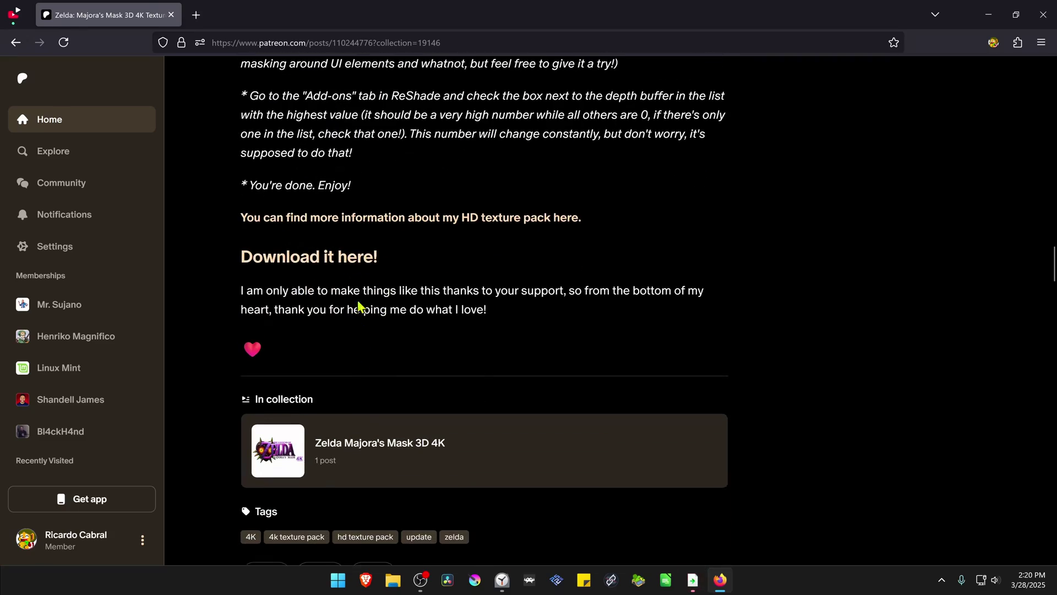
click(360, 257)
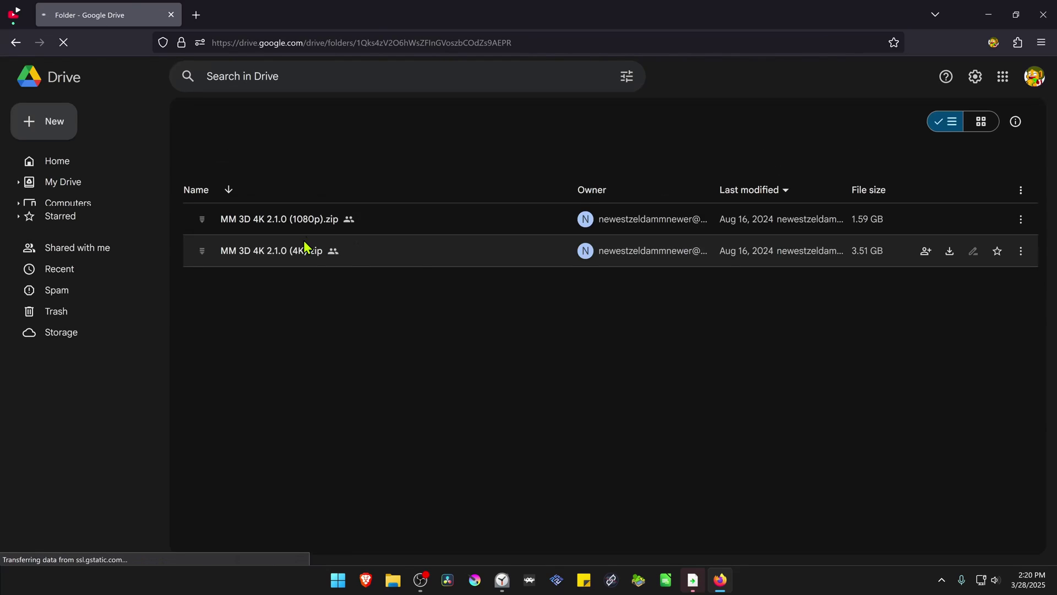
Download MM 3D 4K 2.1.0 (4K).zip past the virus-scan warning and save it to the desktop.
click(924, 252)
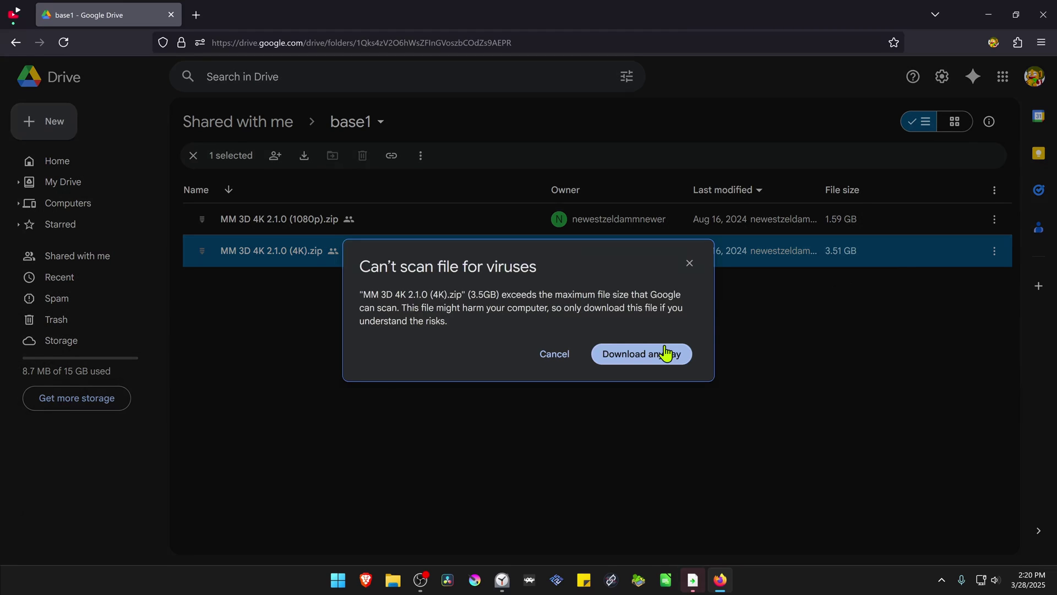
click(667, 354)
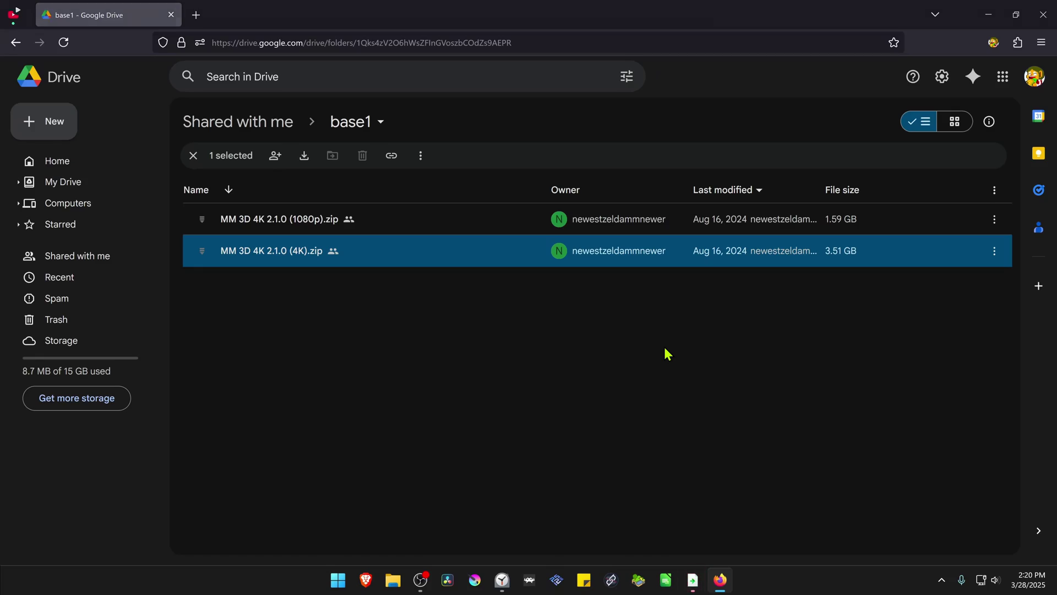
click(632, 467)
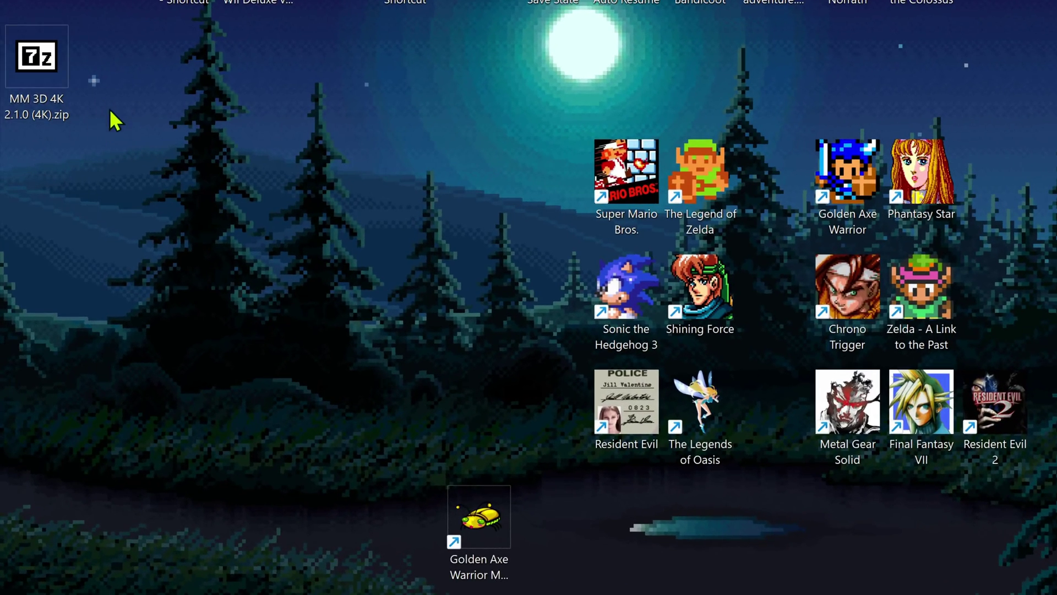
Extract the 4K zip onto the desktop with 7-Zip's Extract Here.
right_click(53, 65)
mouse_move(104, 147)
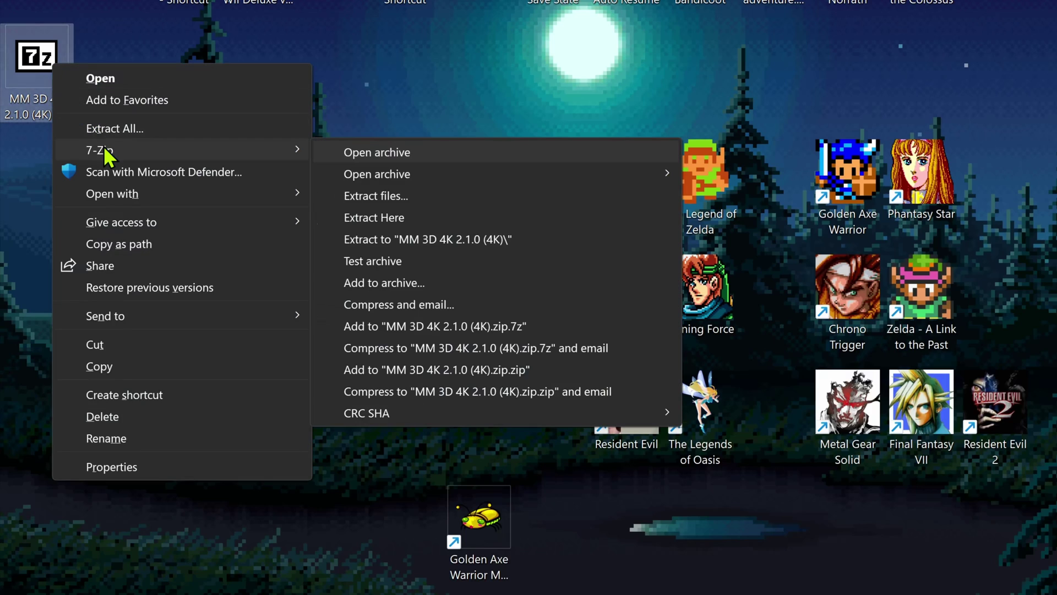
click(469, 217)
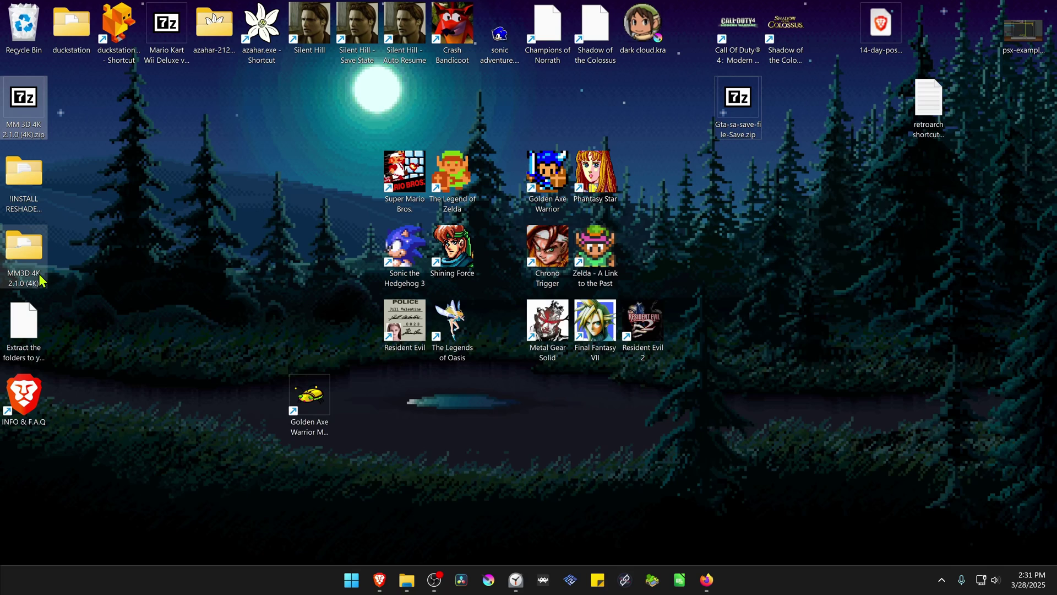
double_click(28, 251)
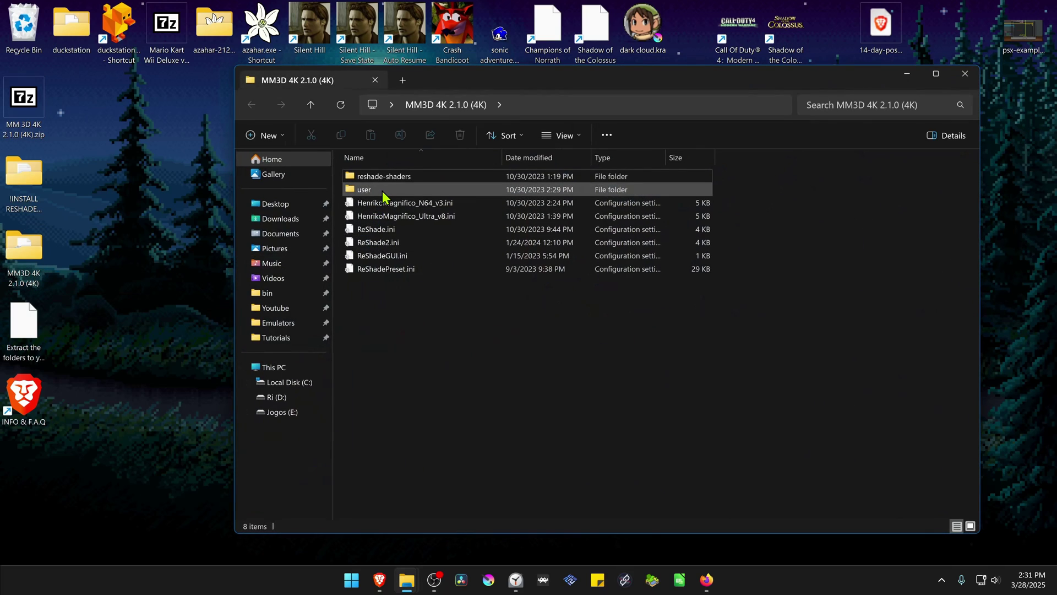
double_click(383, 192)
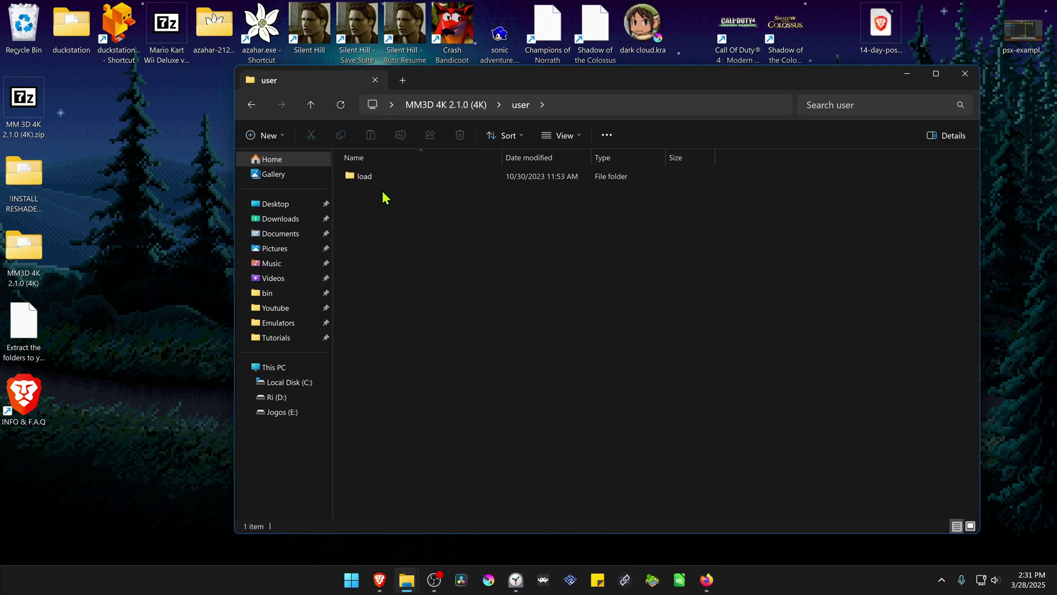
double_click(378, 182)
click(378, 182)
double_click(378, 182)
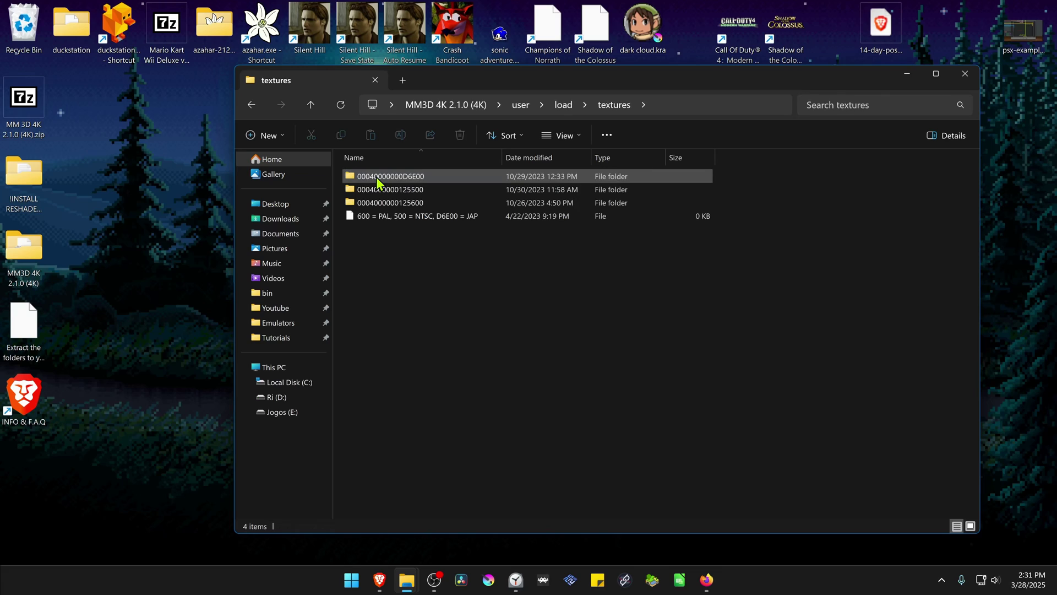
double_click(415, 193)
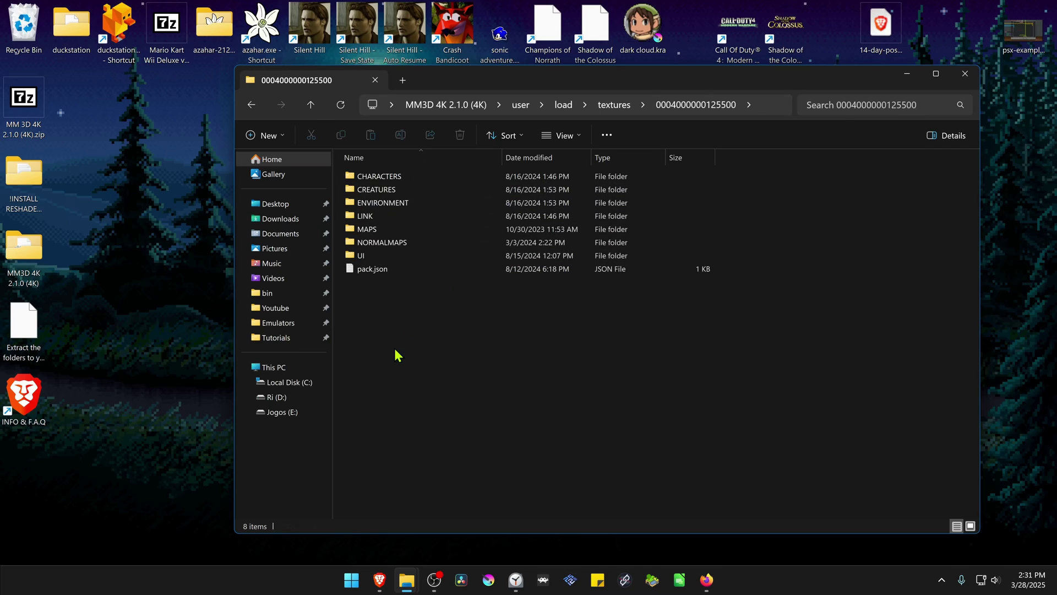
Cut all eight items, the seven texture folders and pack.json, then close Explorer.
drag(394, 347, 367, 179)
right_click(368, 179)
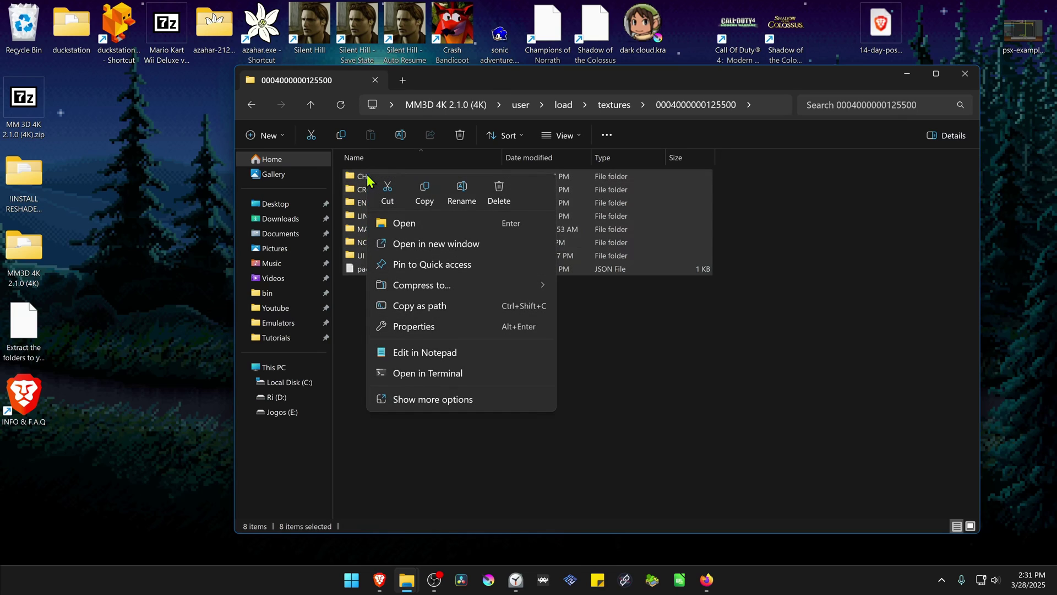
click(388, 190)
click(439, 284)
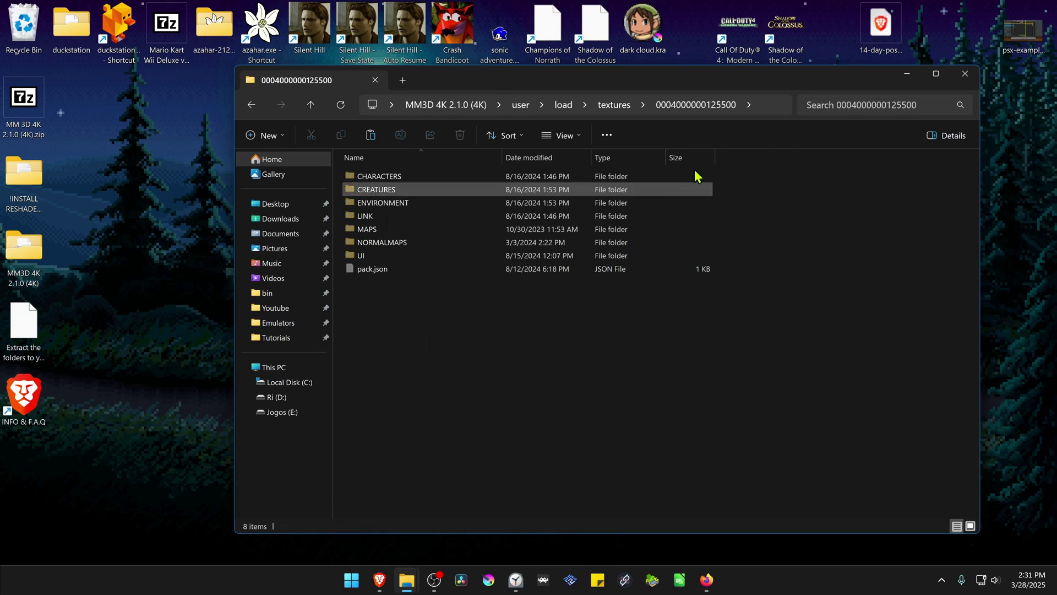
click(965, 73)
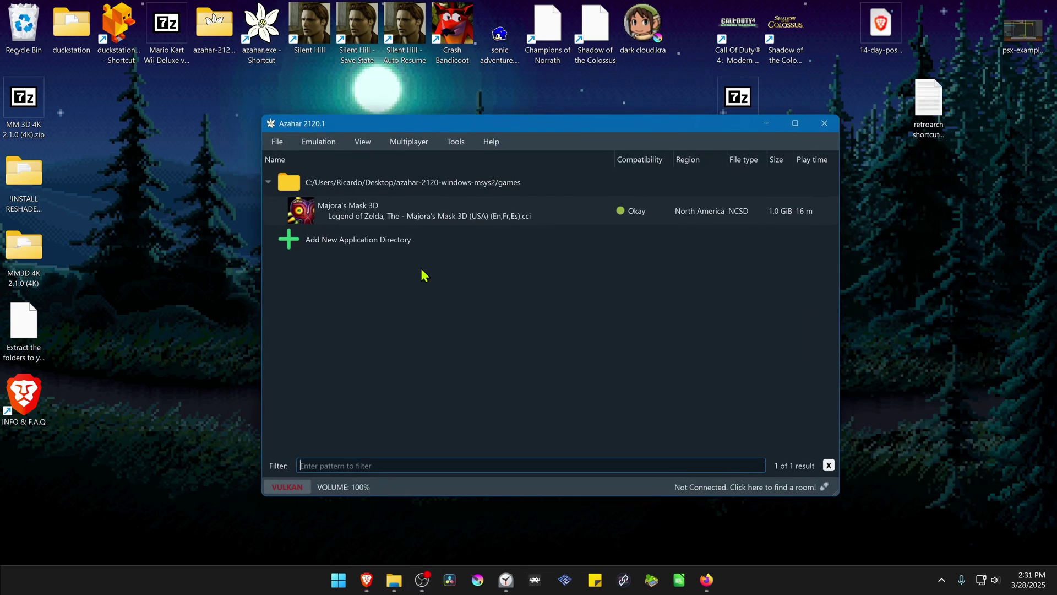
Open Majora's Mask 3D's Custom Texture Location from its game-list context menu.
right_click(416, 220)
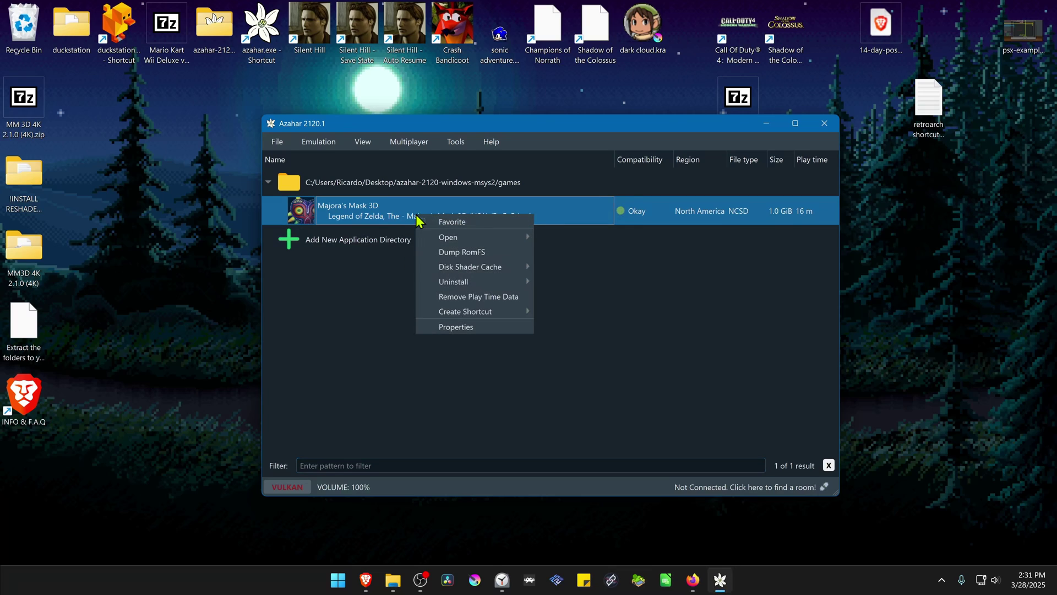
mouse_move(452, 241)
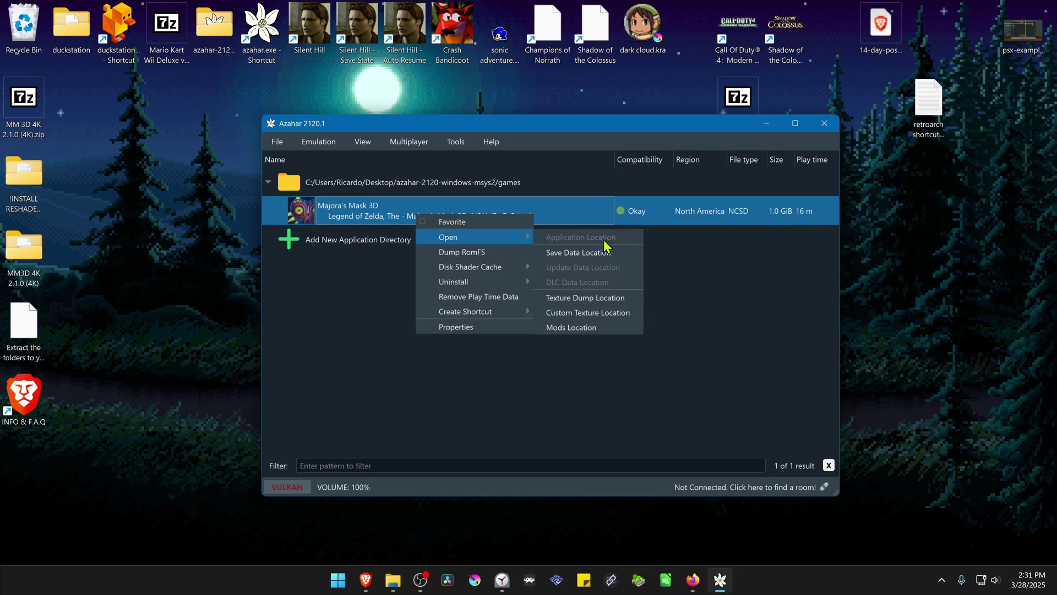
click(638, 320)
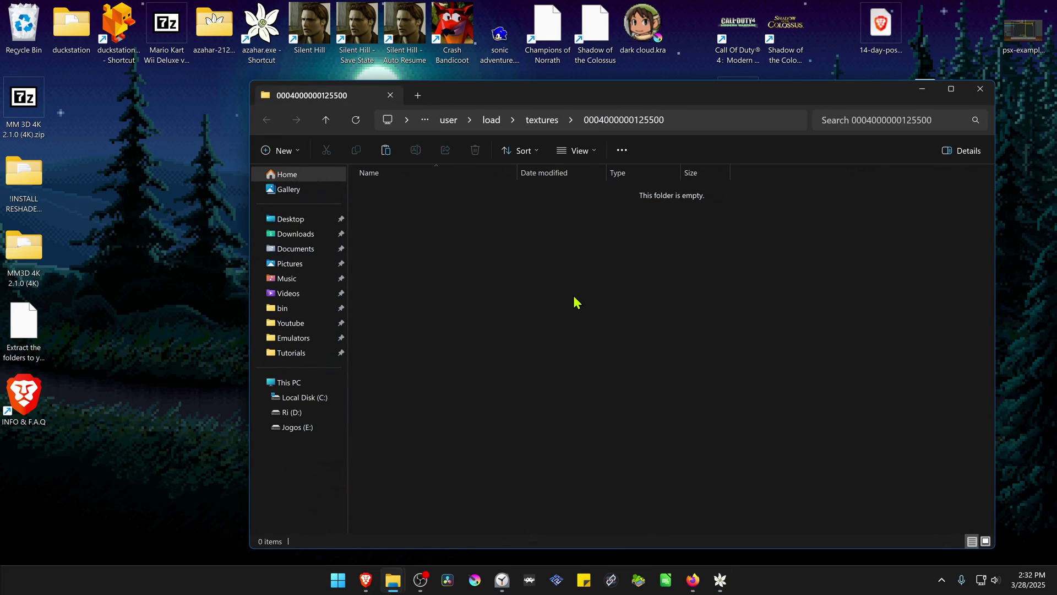
key(ctrl+v)
click(500, 337)
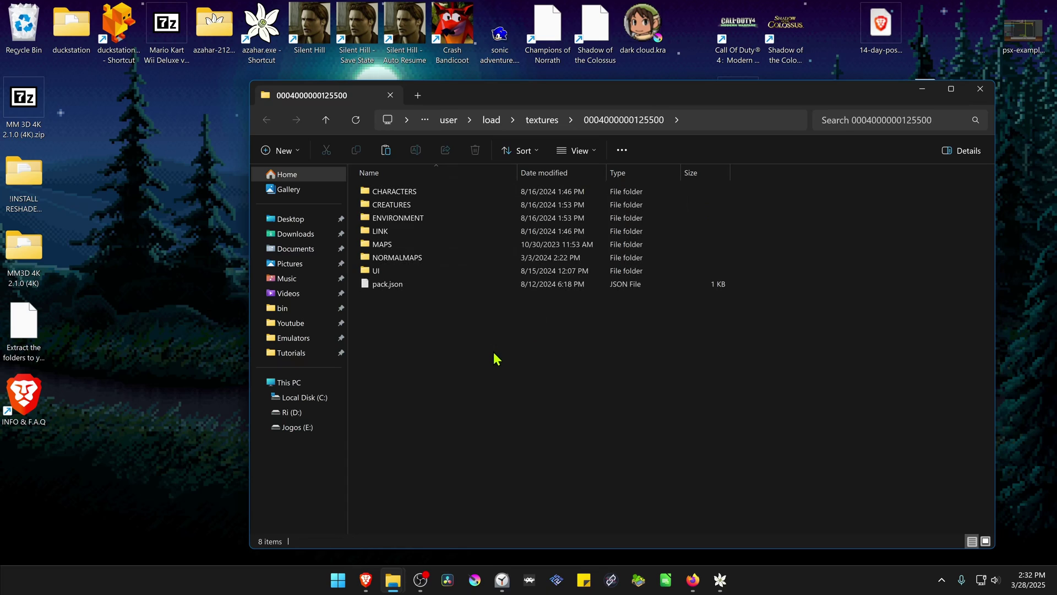
click(991, 92)
drag(130, 458, 27, 163)
key(Delete)
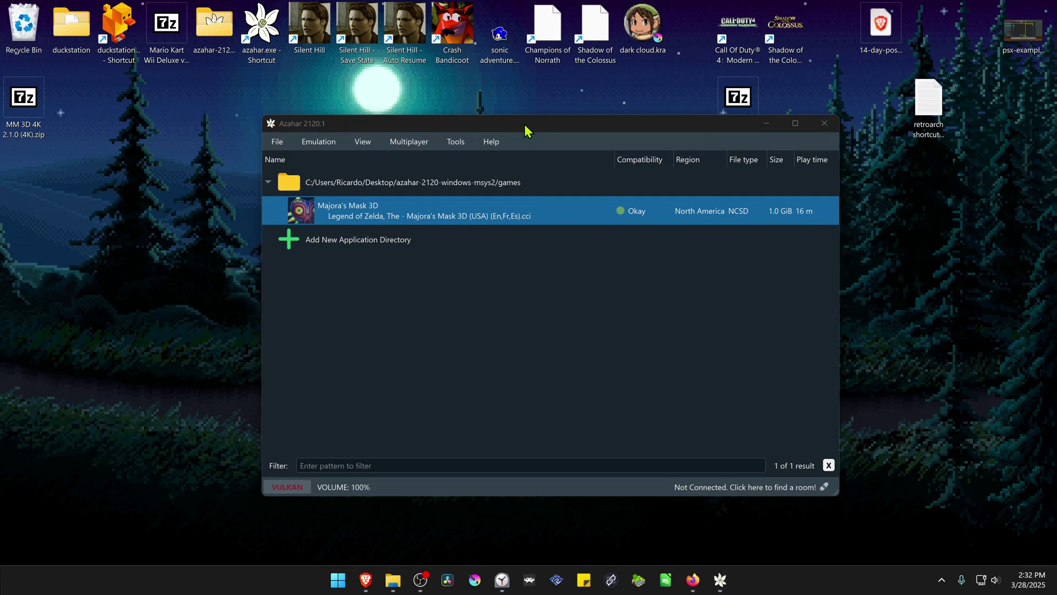
In Majora's Mask 3D's Enhancements properties, set 10x Native (4000x2400) and enable Use Custom Textures.
right_click(441, 216)
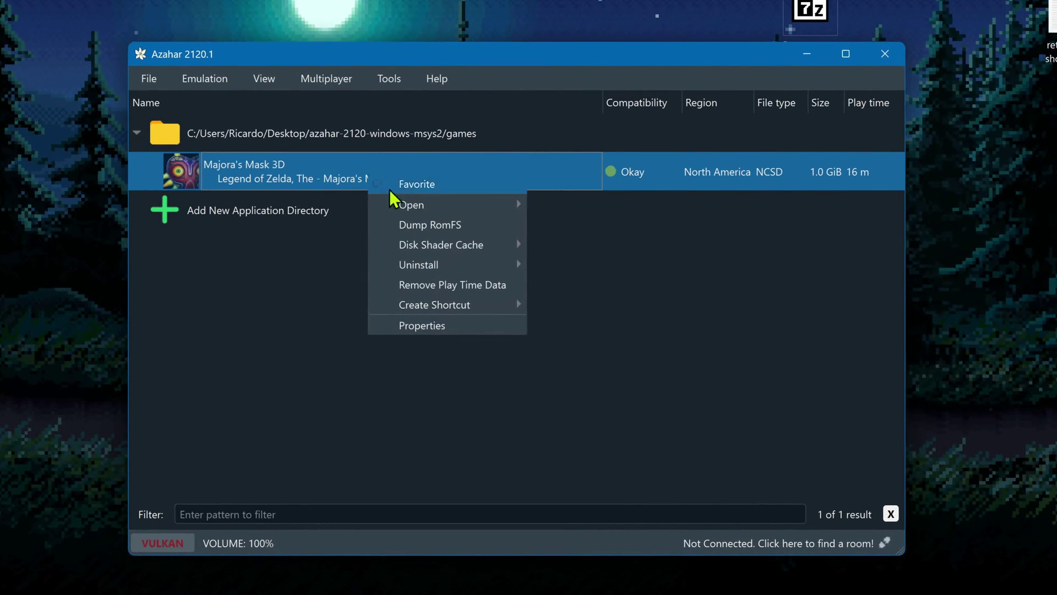
click(451, 322)
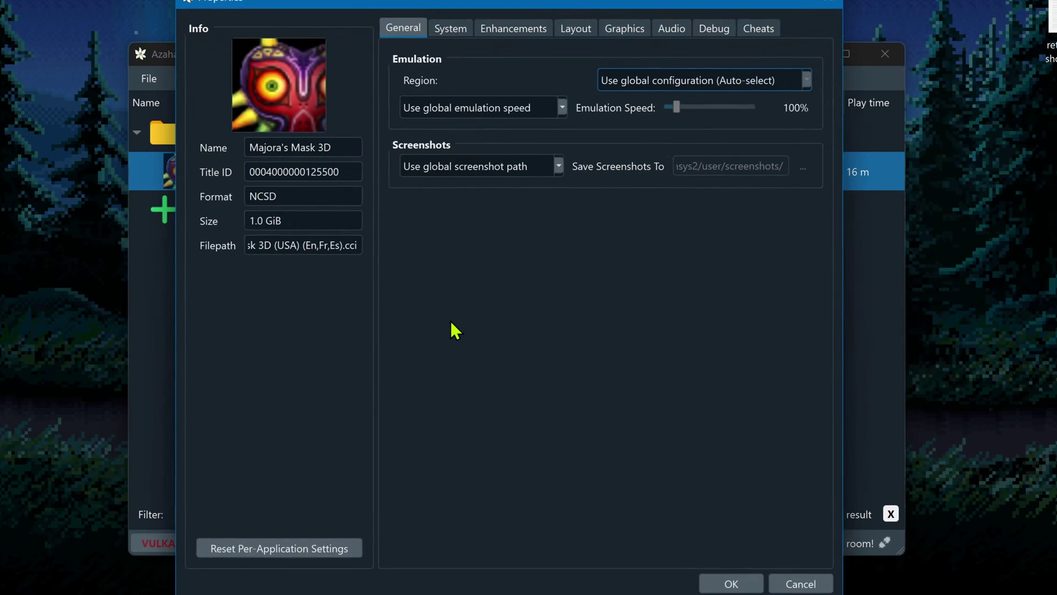
click(518, 31)
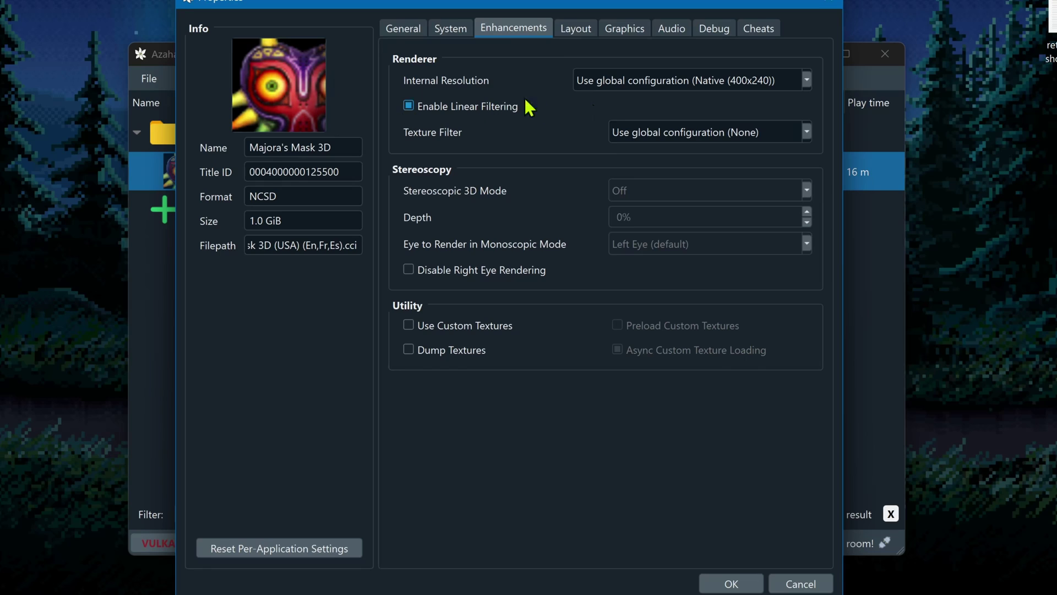
click(644, 81)
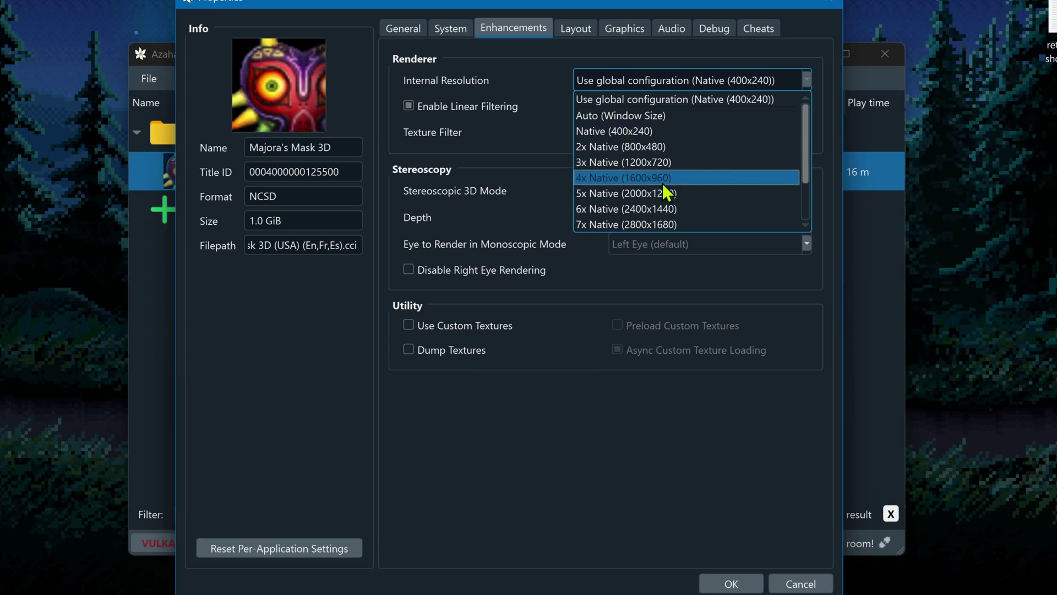
scroll(663, 187, down, 1)
scroll(683, 193, up, 1)
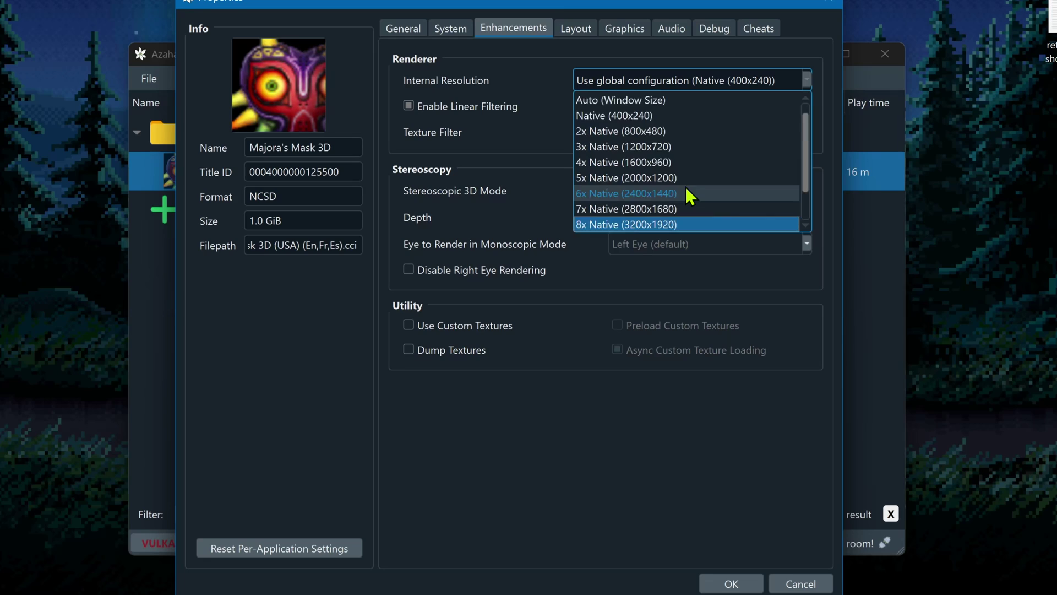
scroll(688, 196, down, 1)
click(676, 216)
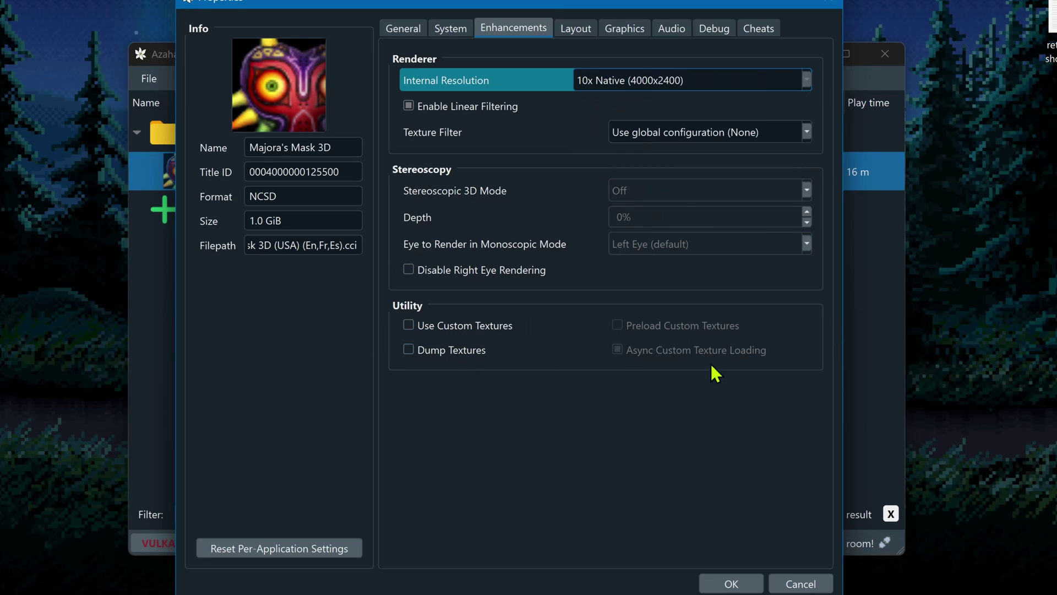
click(473, 327)
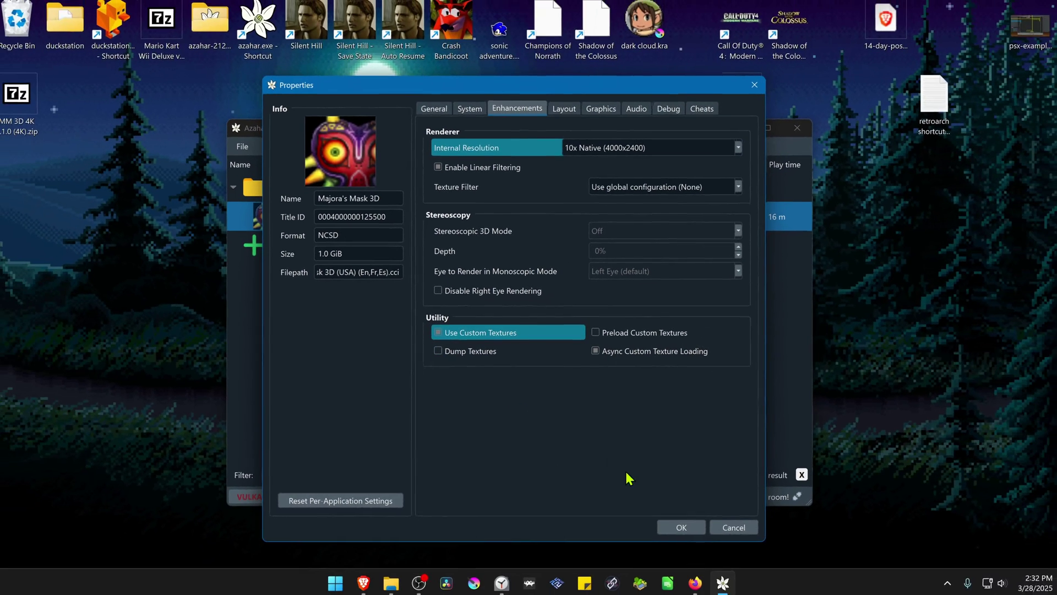
click(681, 527)
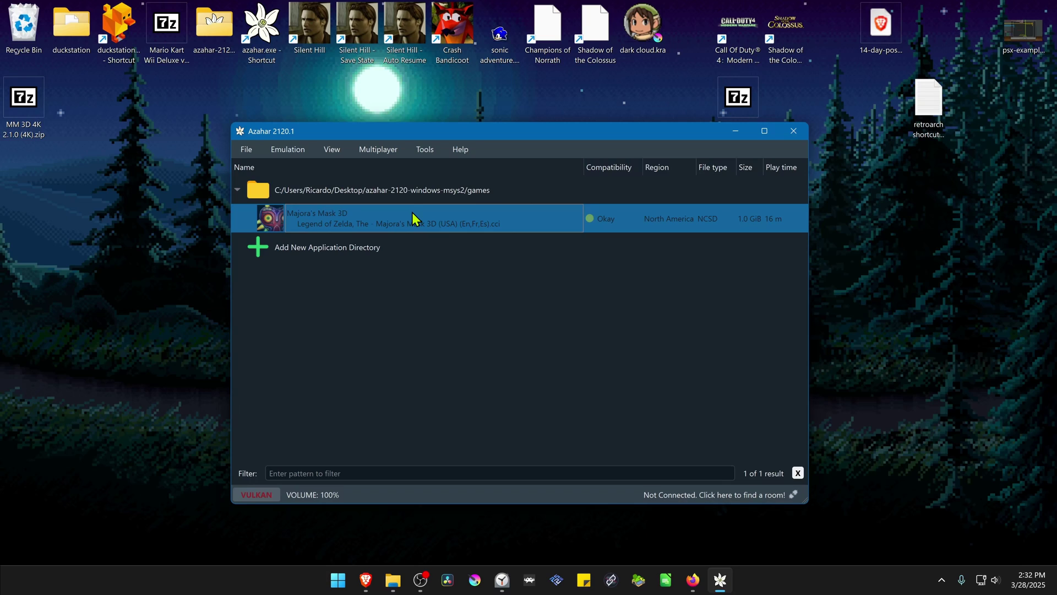
Launch Majora's Mask 3D, close the separate bottom-screen window and maximize the main window.
double_click(412, 219)
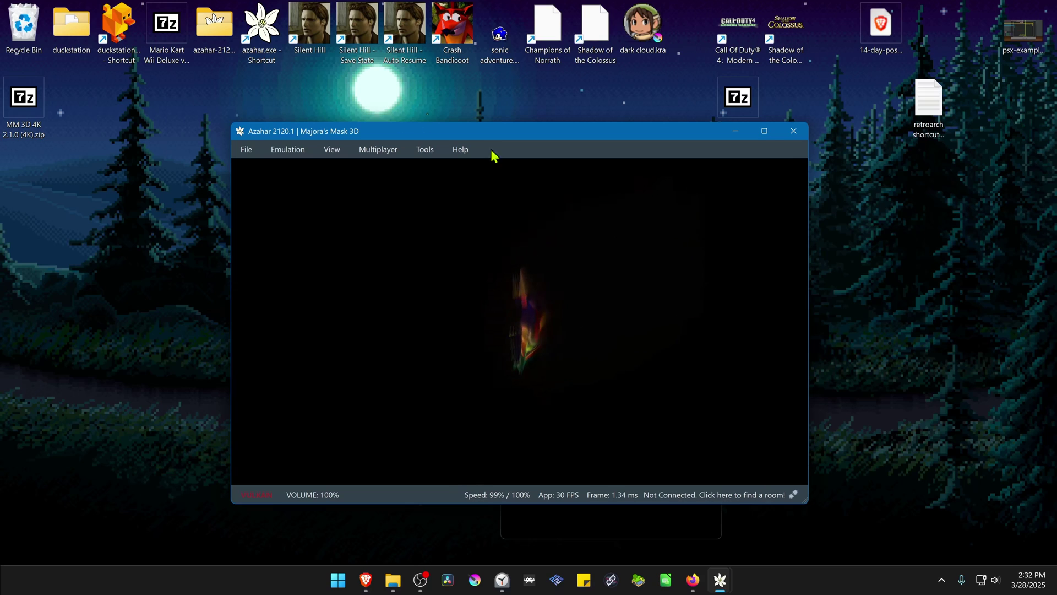
mouse_move(727, 582)
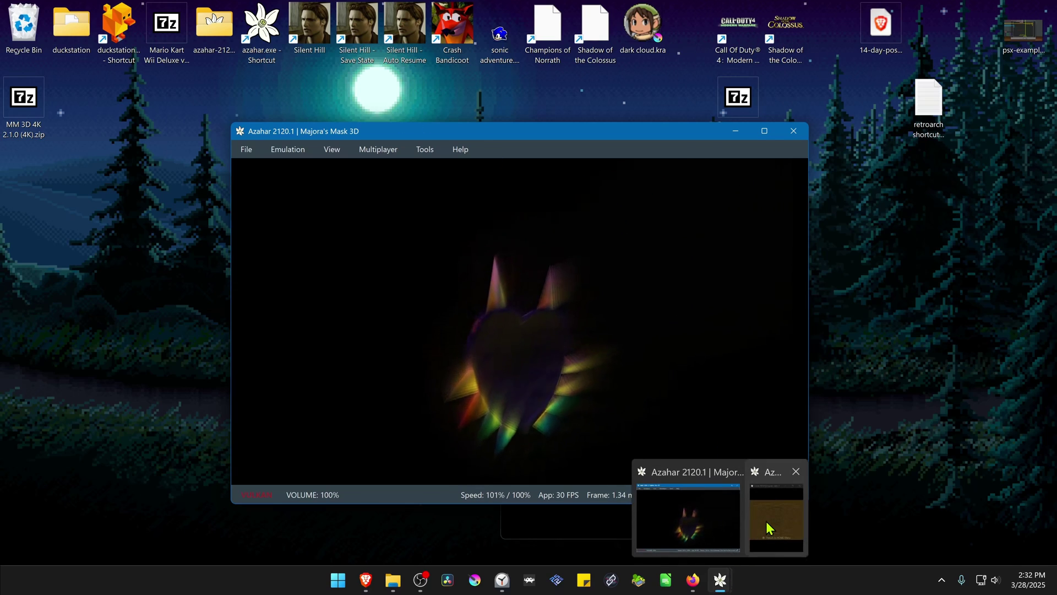
click(771, 523)
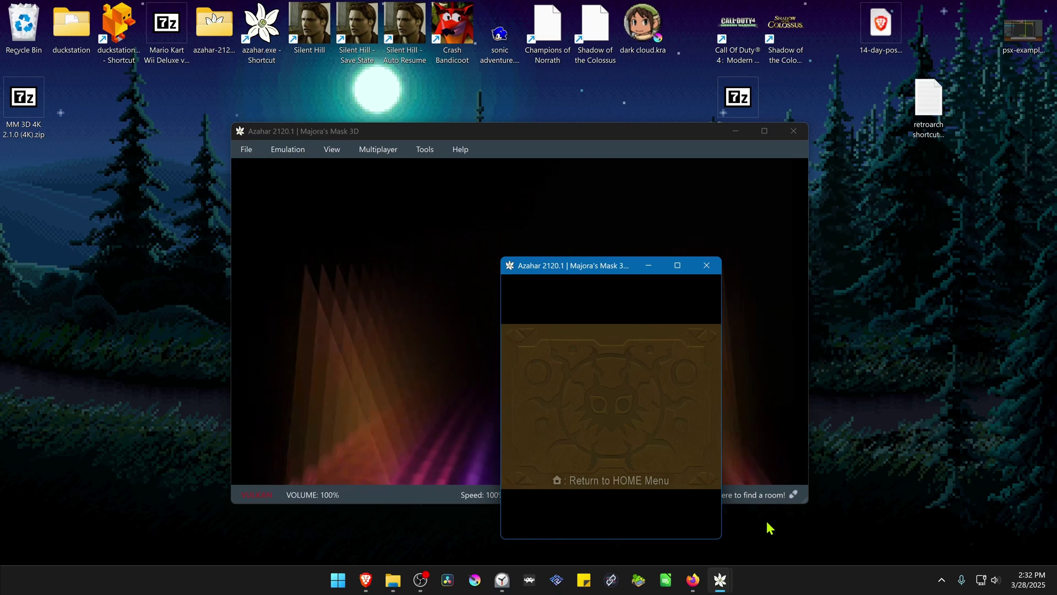
drag(613, 273, 154, 259)
click(190, 251)
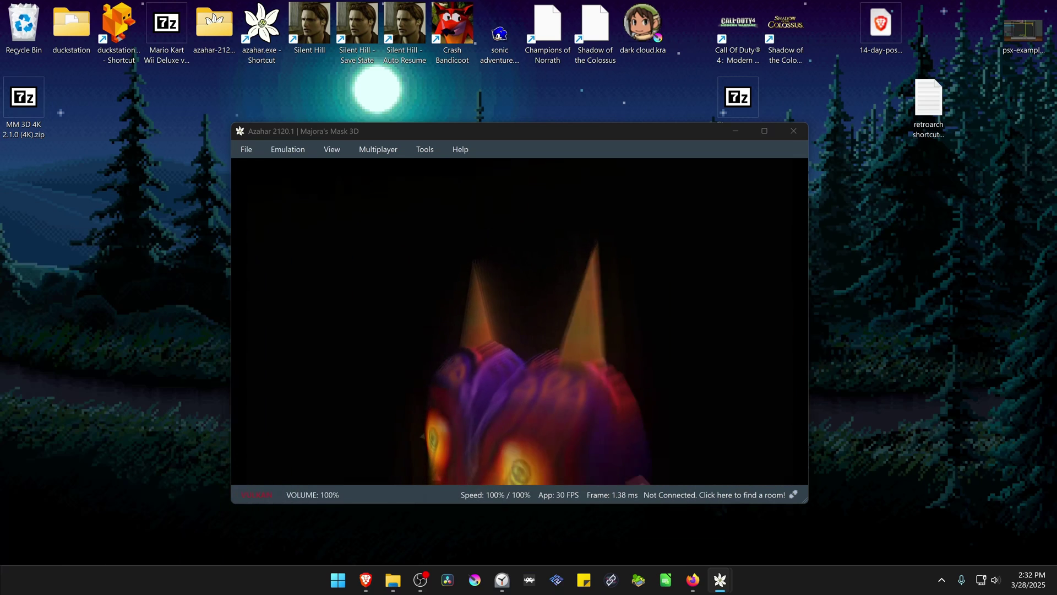
double_click(539, 131)
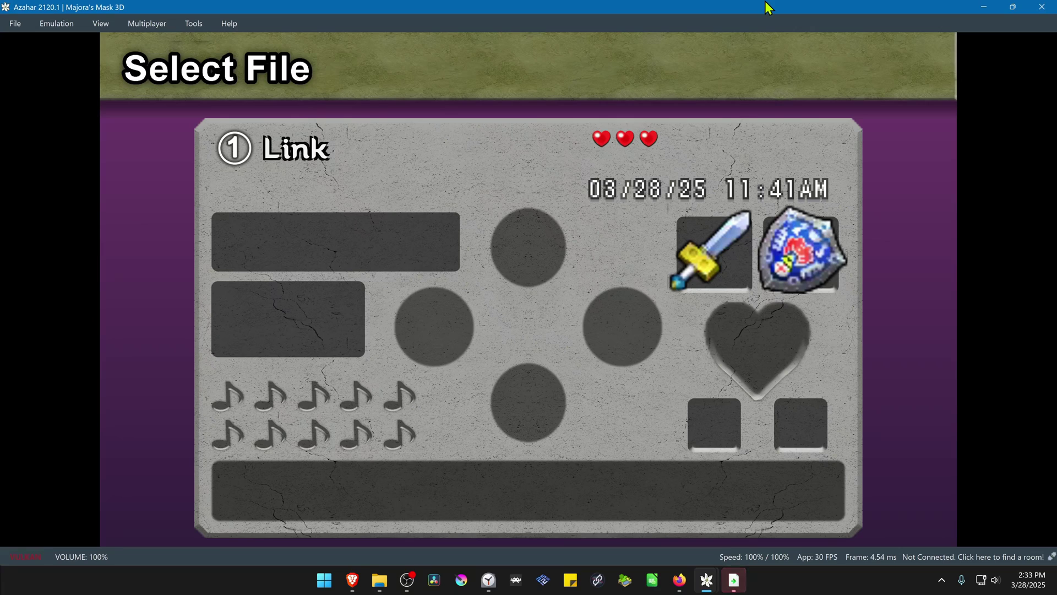
Leave the Link file details and move between save slots 1, 2 and 3.
key(a)
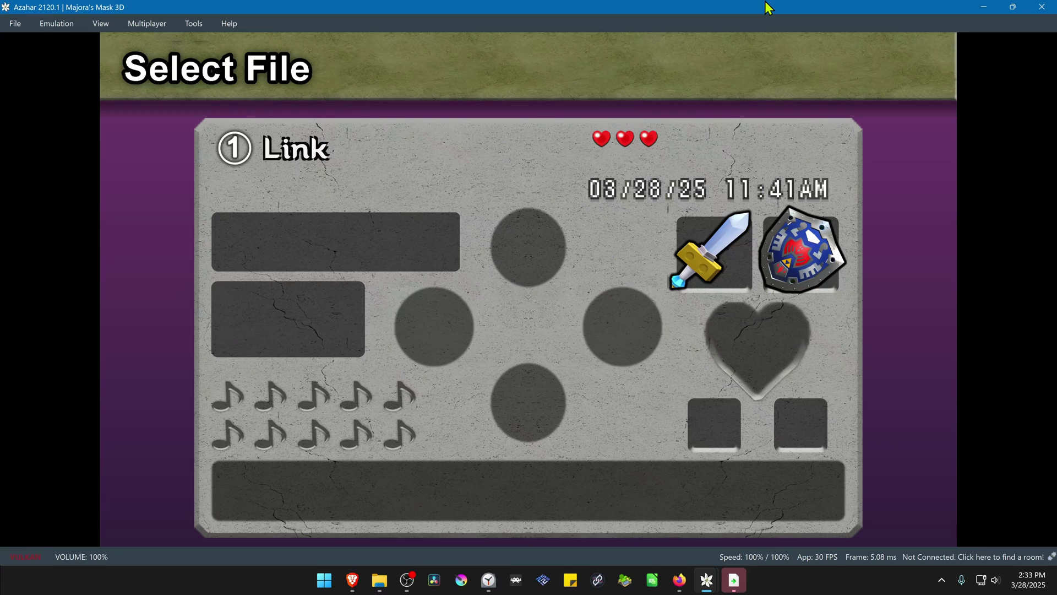
key(s)
key(Down)
key(Down)
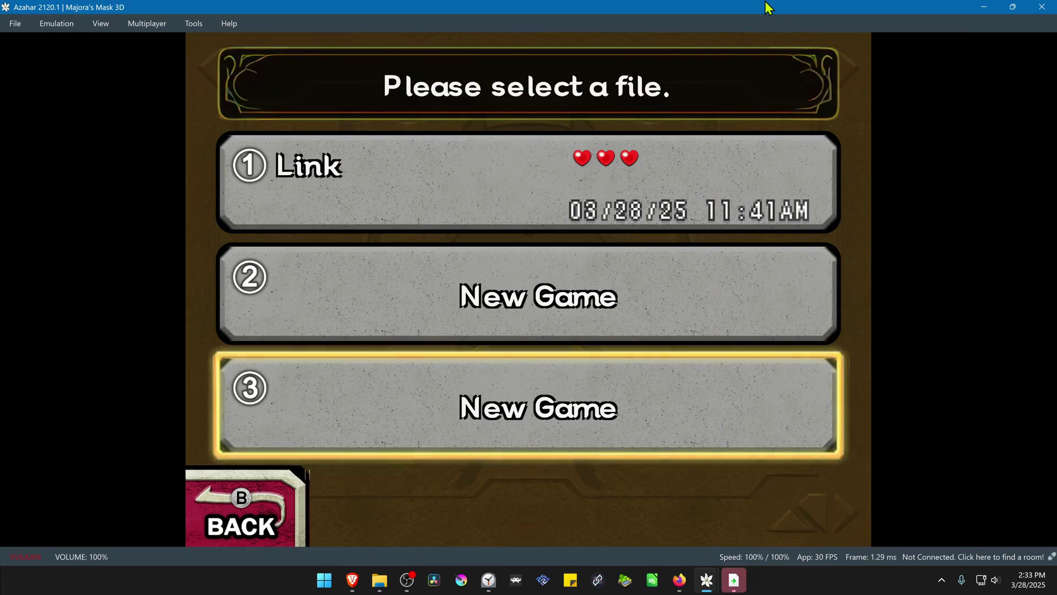
key(Up)
key(Up)
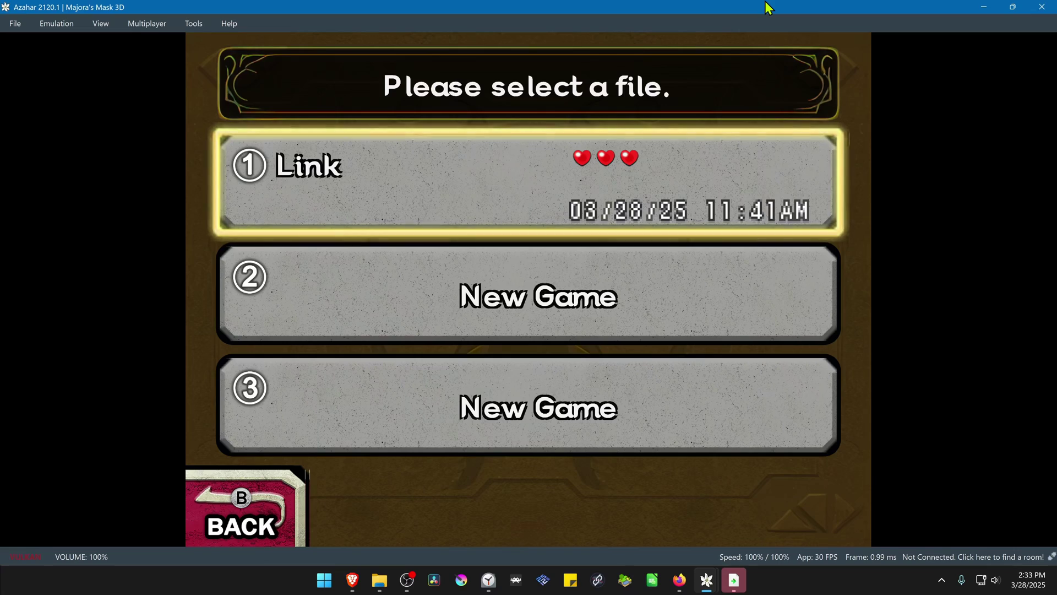
key(Down)
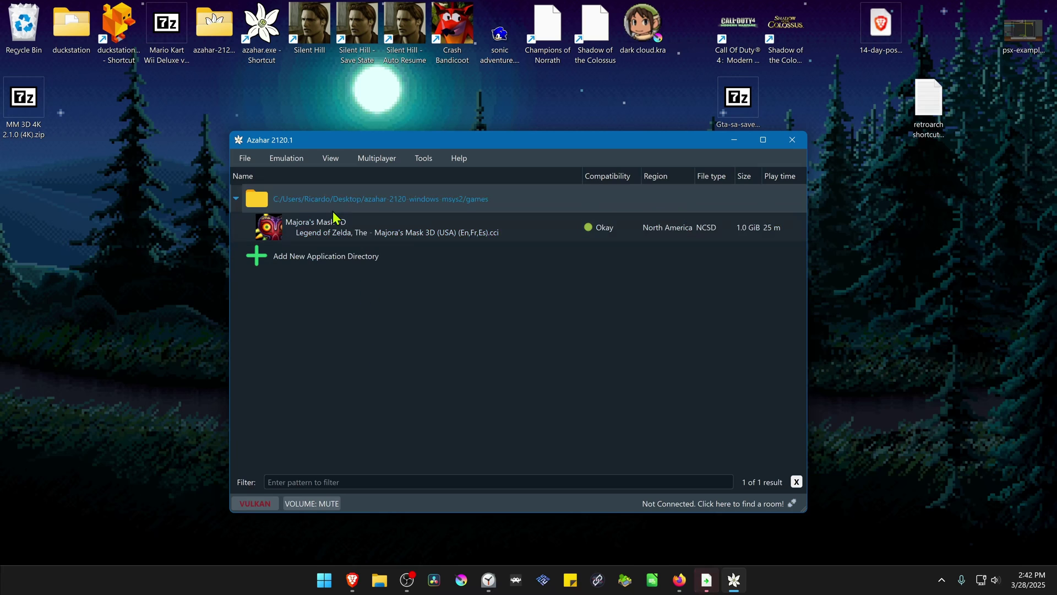
Relaunch Majora's Mask 3D, load save state Slot 1 and maximize the window.
double_click(333, 218)
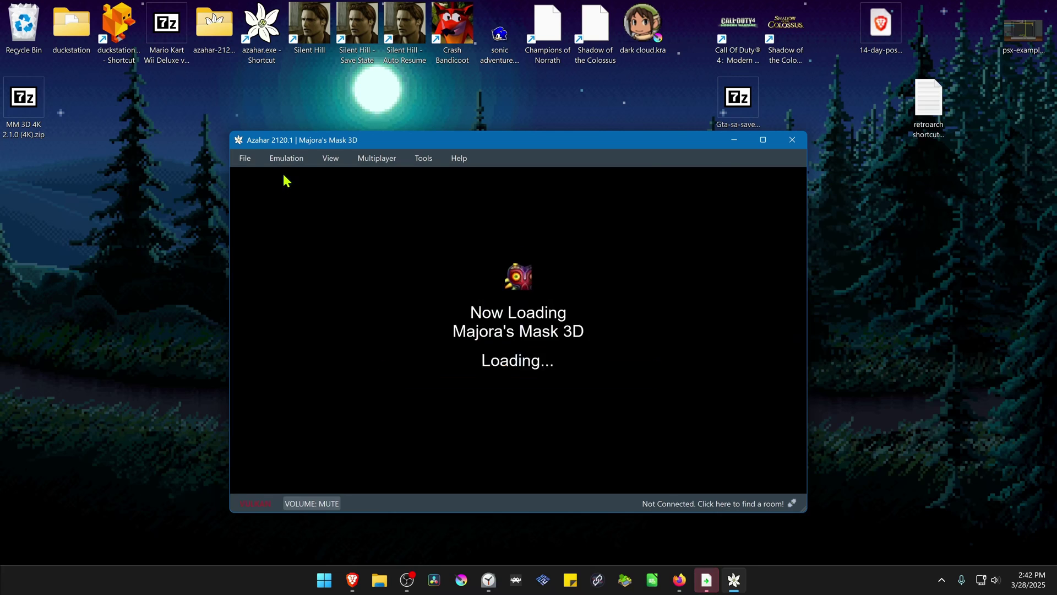
click(285, 159)
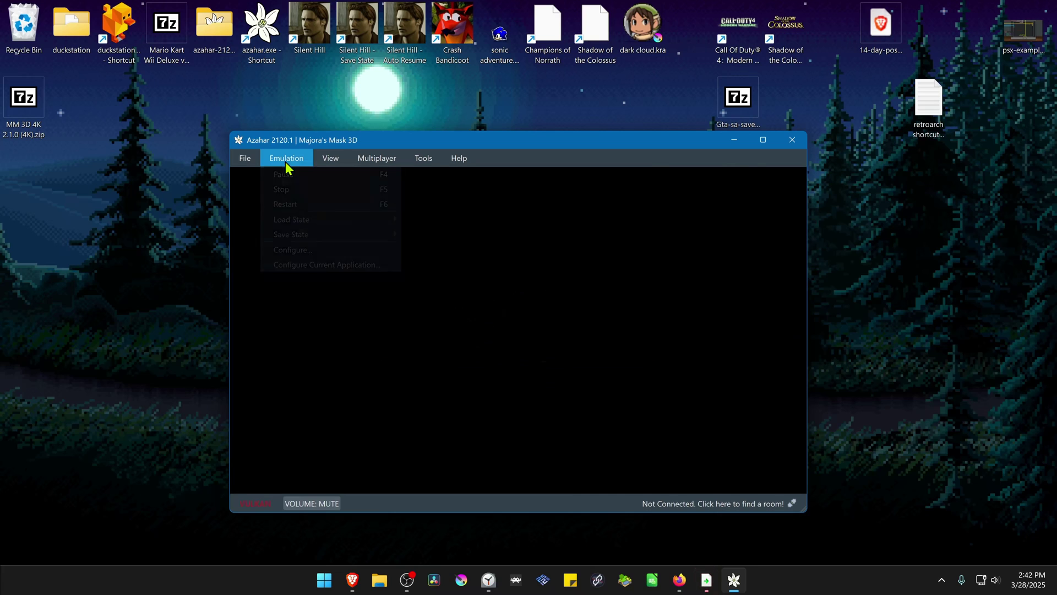
mouse_move(292, 219)
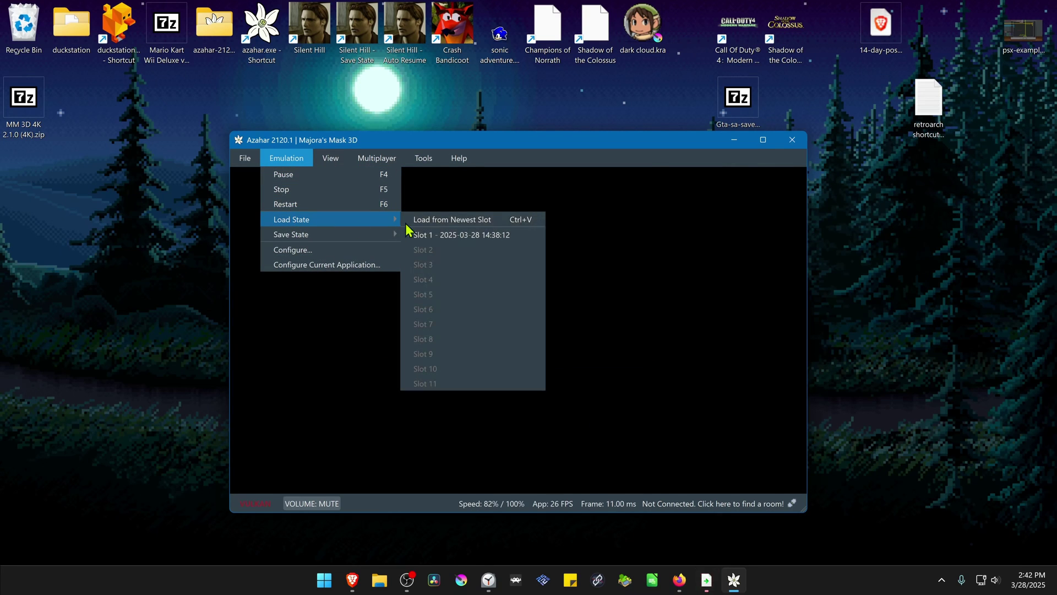
click(478, 235)
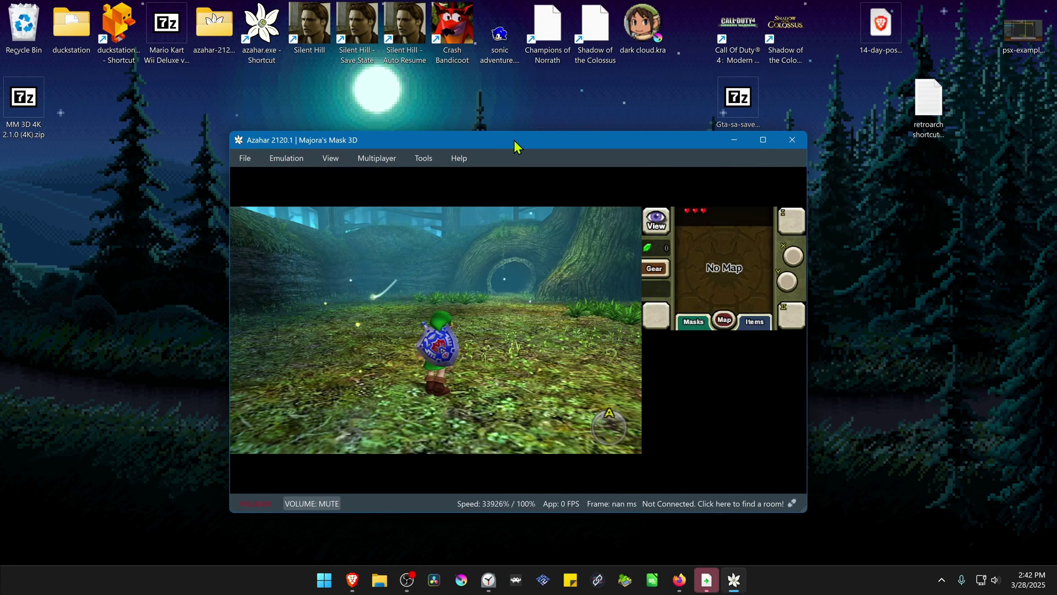
double_click(514, 140)
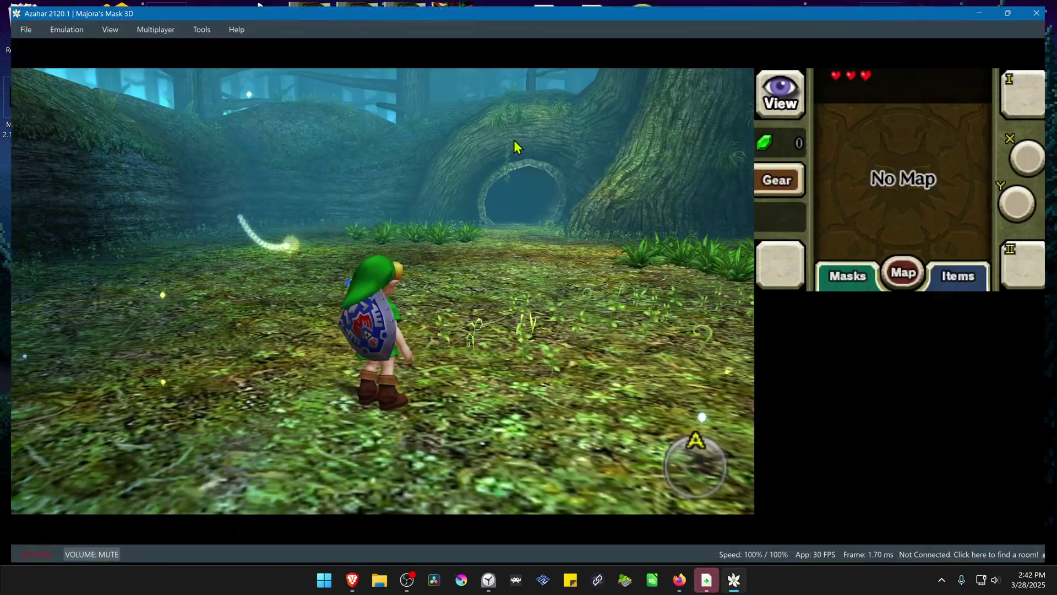
click(69, 23)
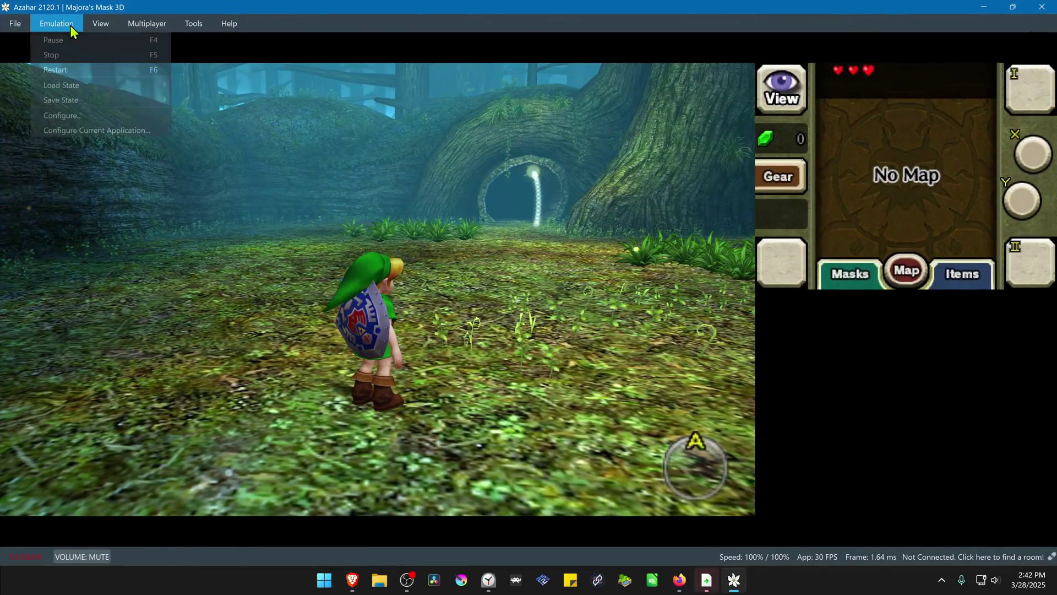
Rebind the Toggle Custom Textures hotkey from Ctrl+X to Space and save the configuration.
click(84, 113)
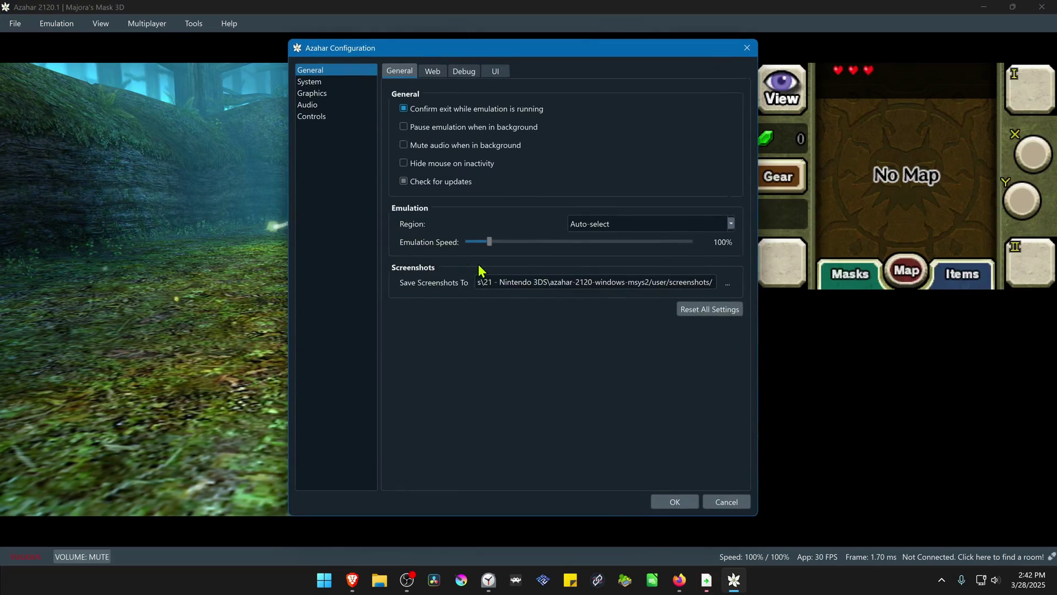
click(310, 117)
click(443, 74)
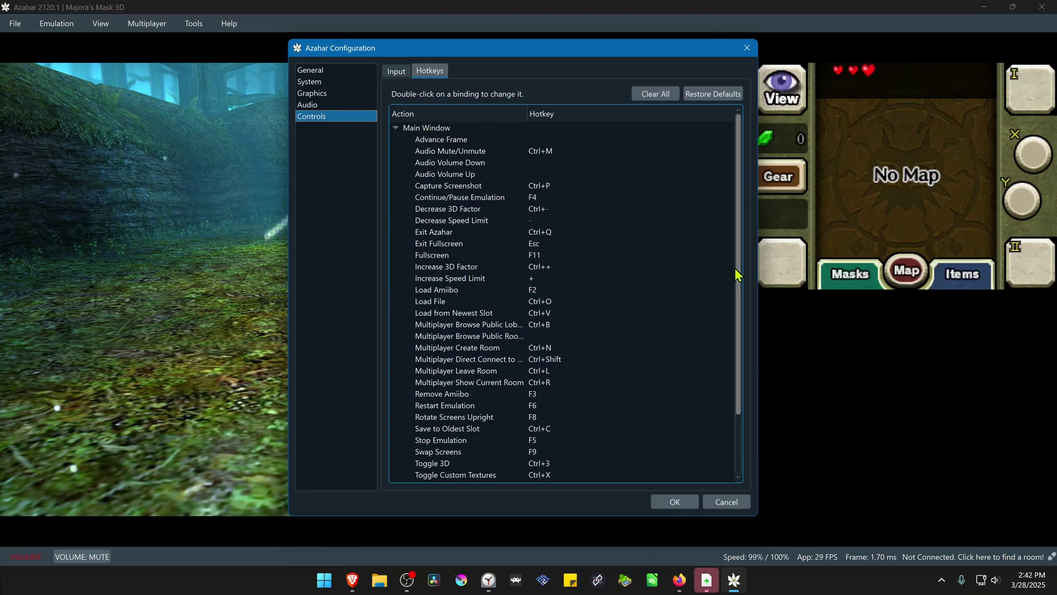
scroll(738, 292, down, 2)
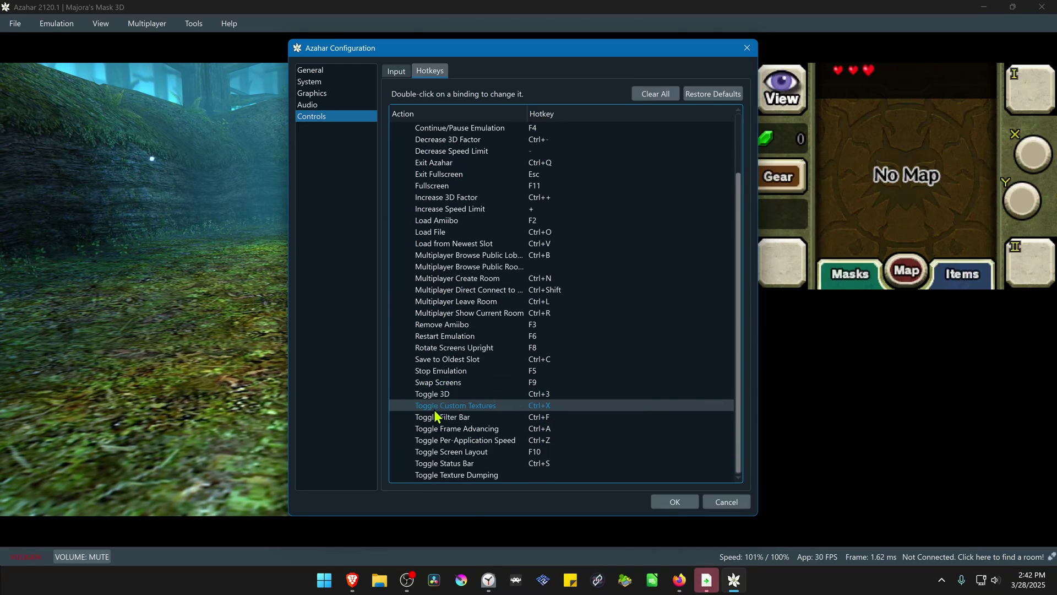
double_click(498, 407)
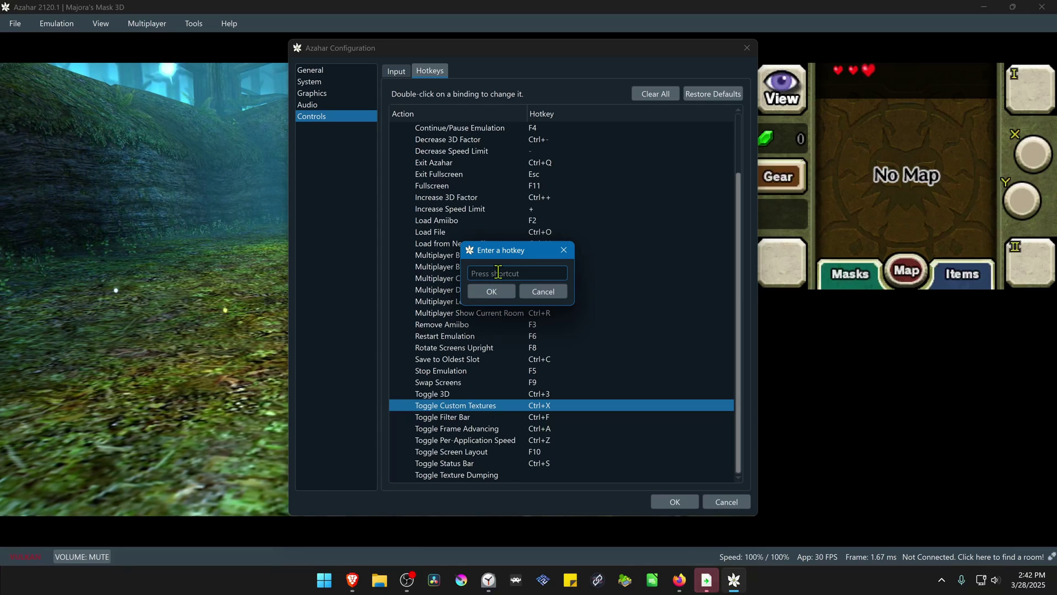
click(503, 298)
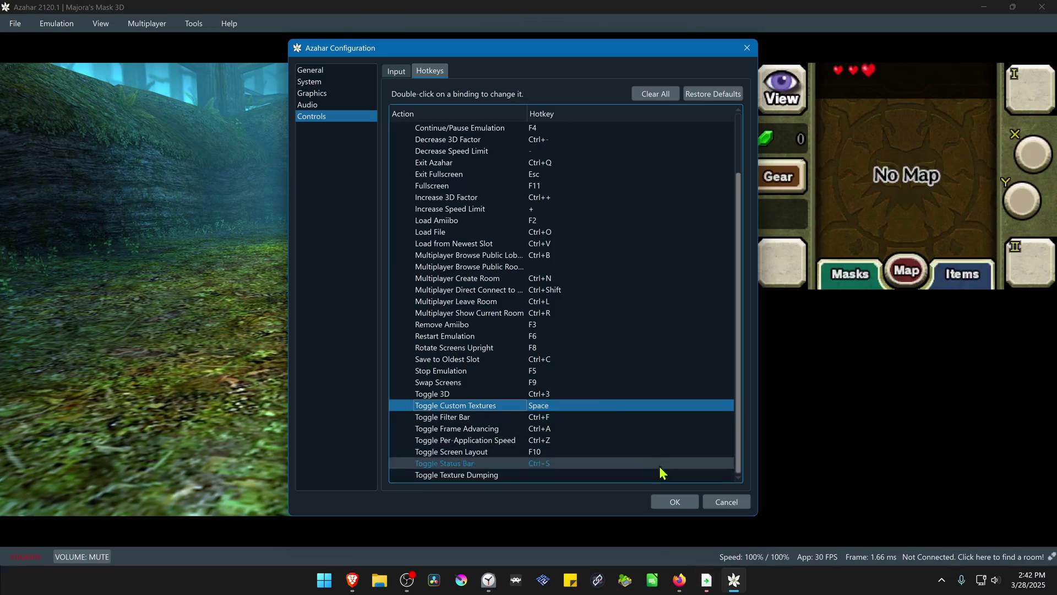
click(674, 502)
Load the forest scene from save state Slot 1.
click(67, 23)
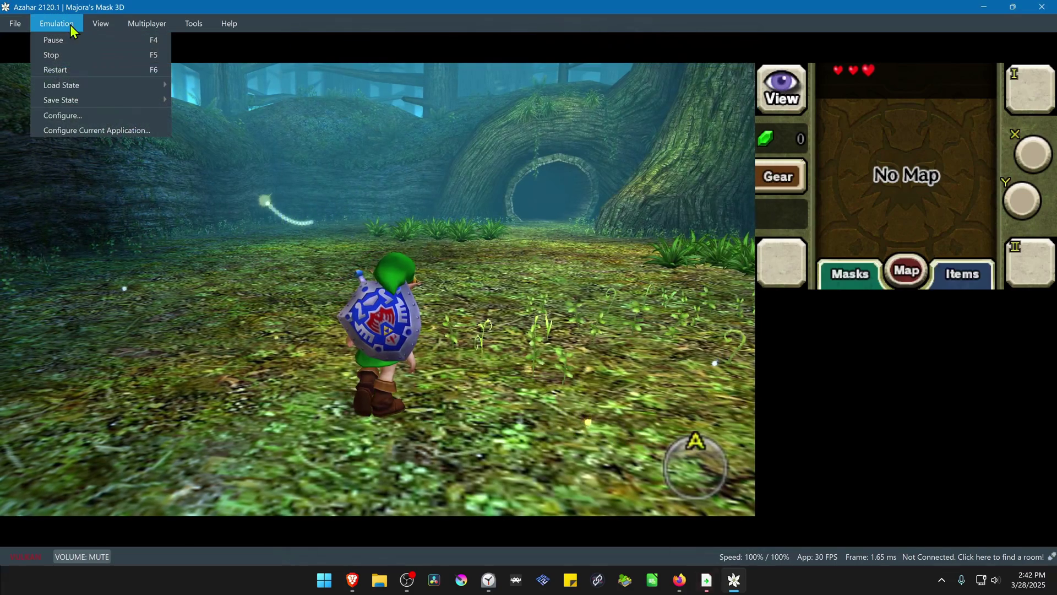
mouse_move(78, 84)
click(241, 101)
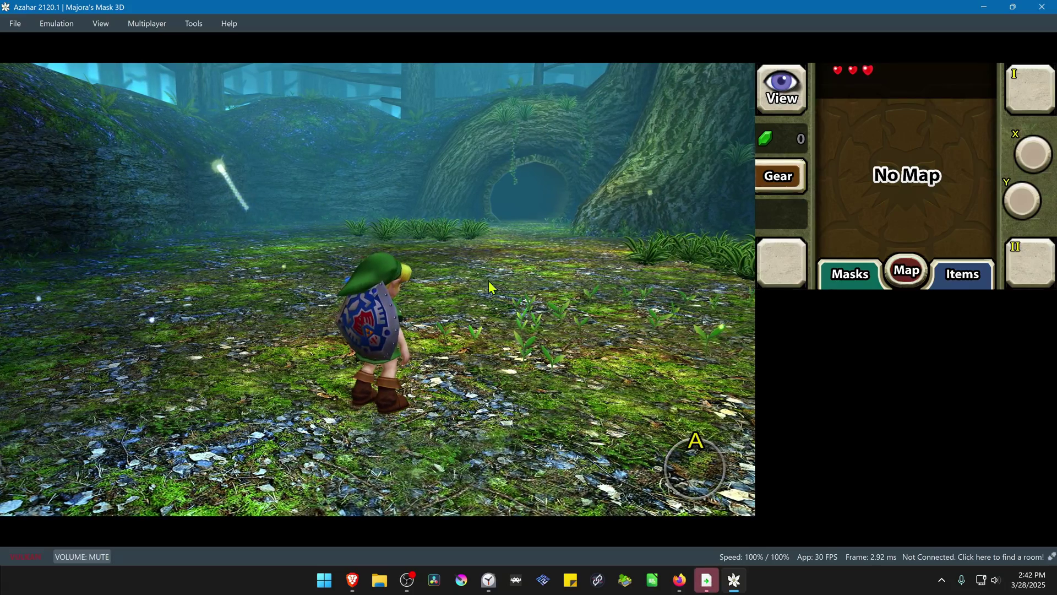
Reload Slot 1 so the forest shows the 4K custom textures again.
click(57, 25)
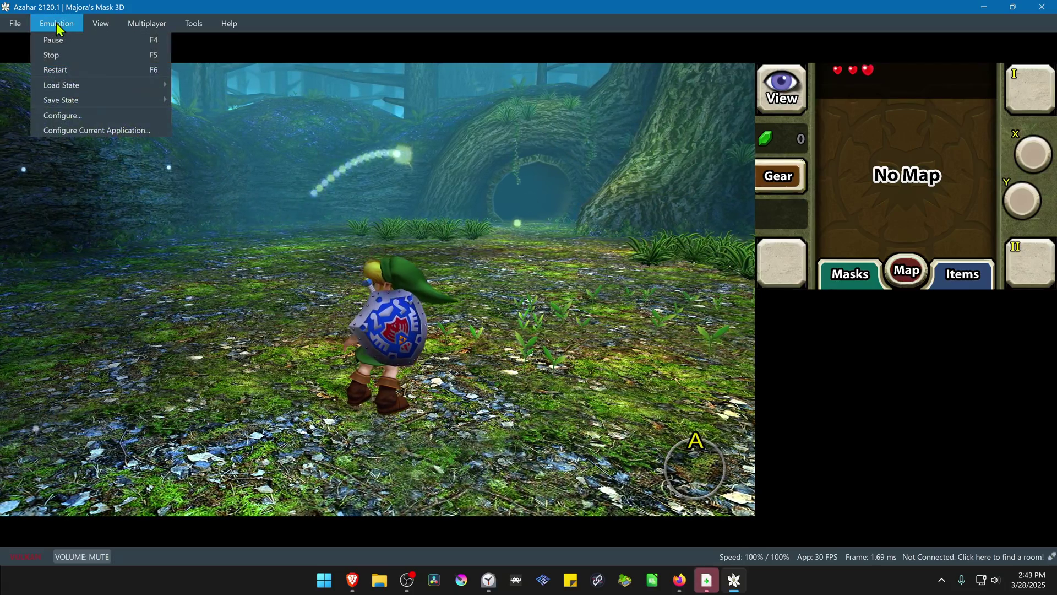
mouse_move(77, 85)
click(253, 100)
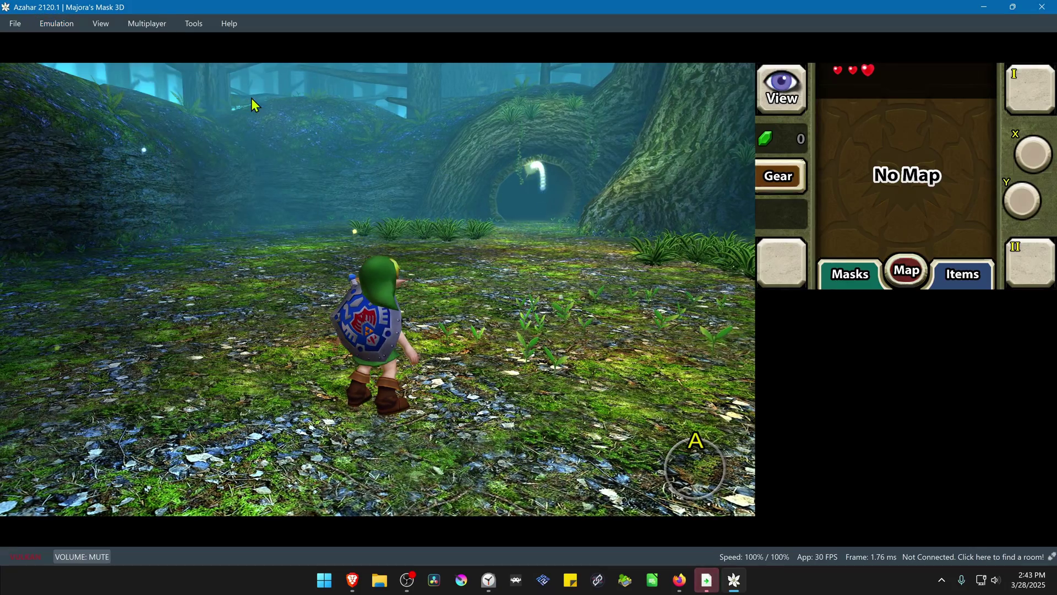